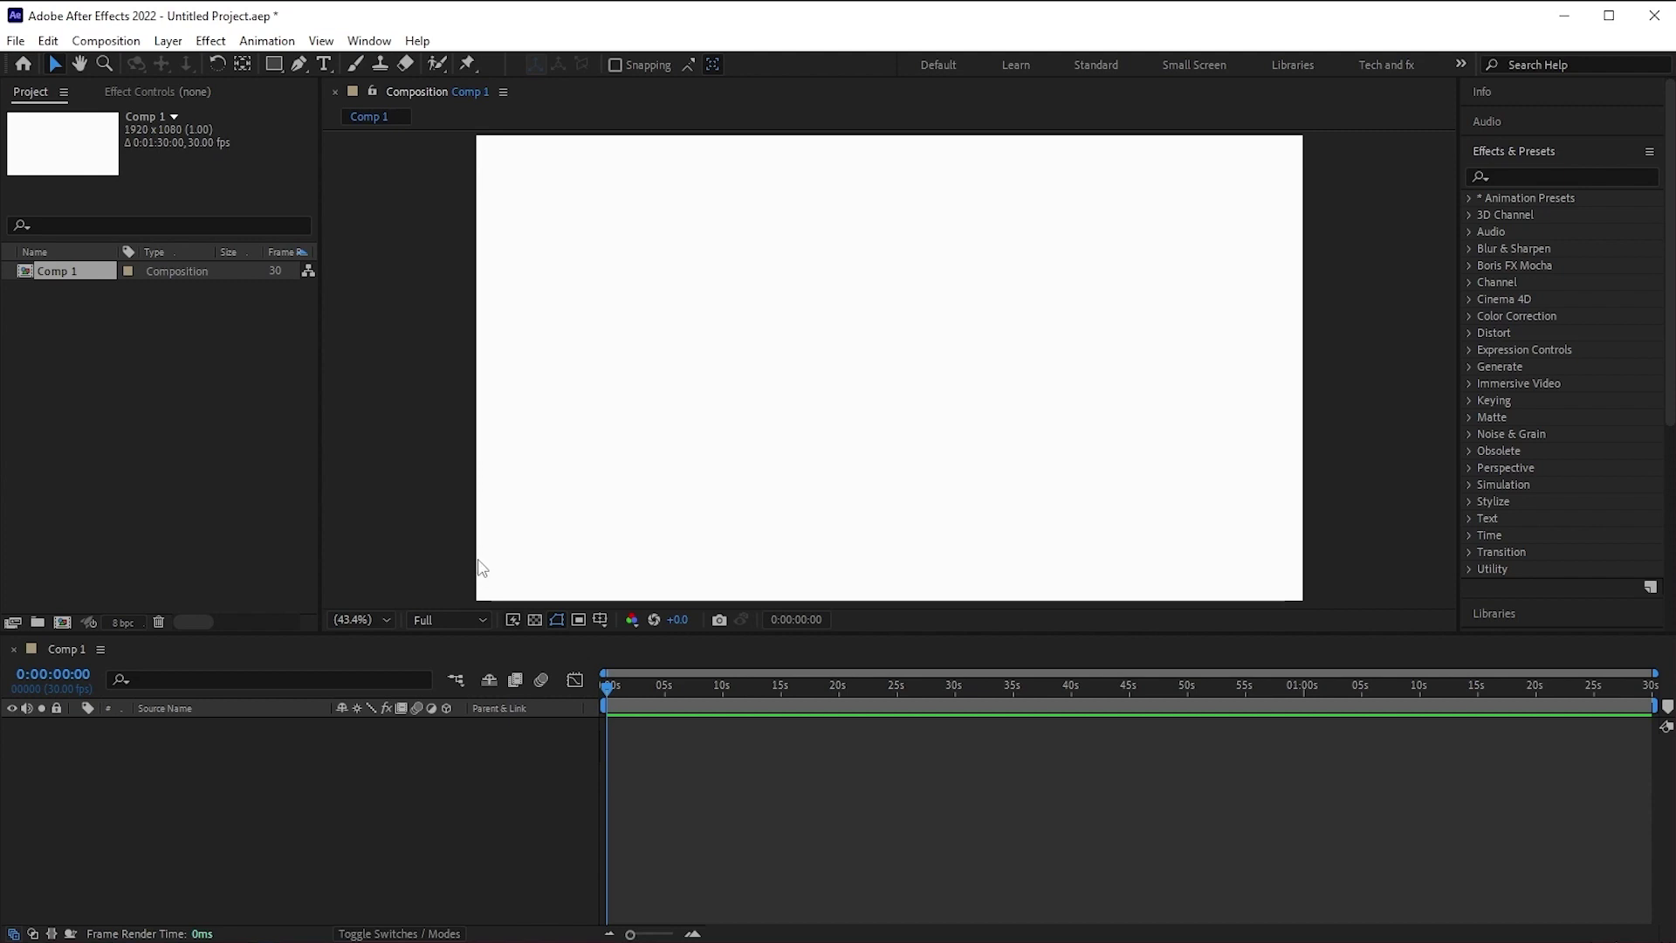
Draw a parametric rectangle about 477 by 212 px in the composition's upper-left area and expand its Rectangle Path properties
click(276, 67)
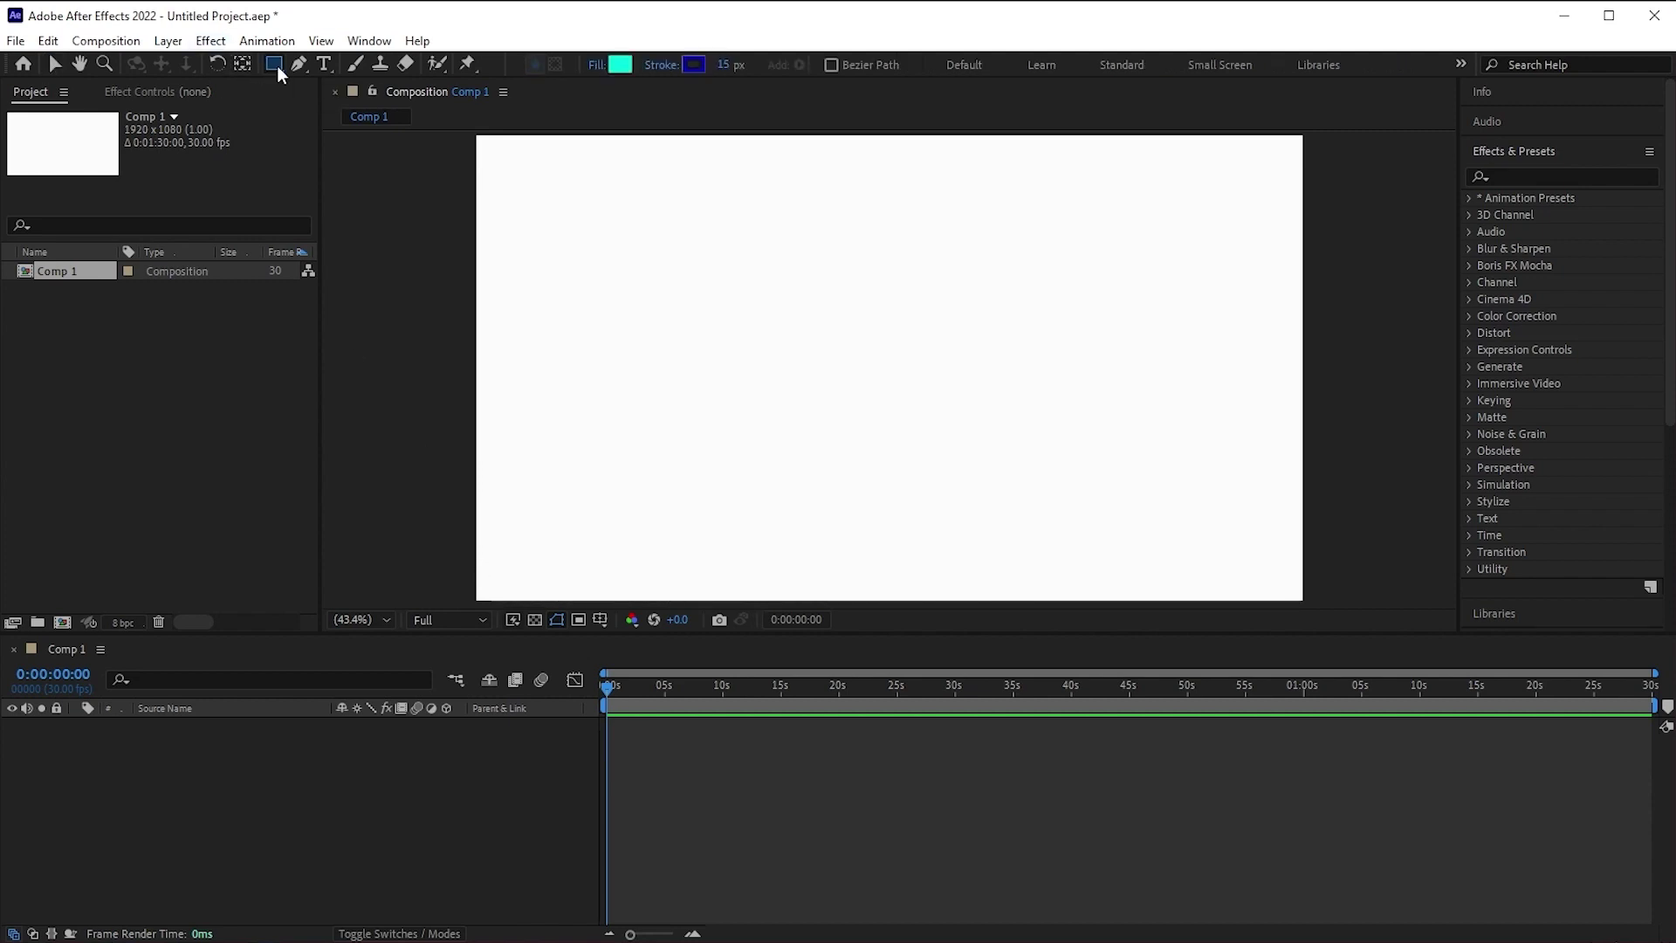
drag(595, 233, 803, 323)
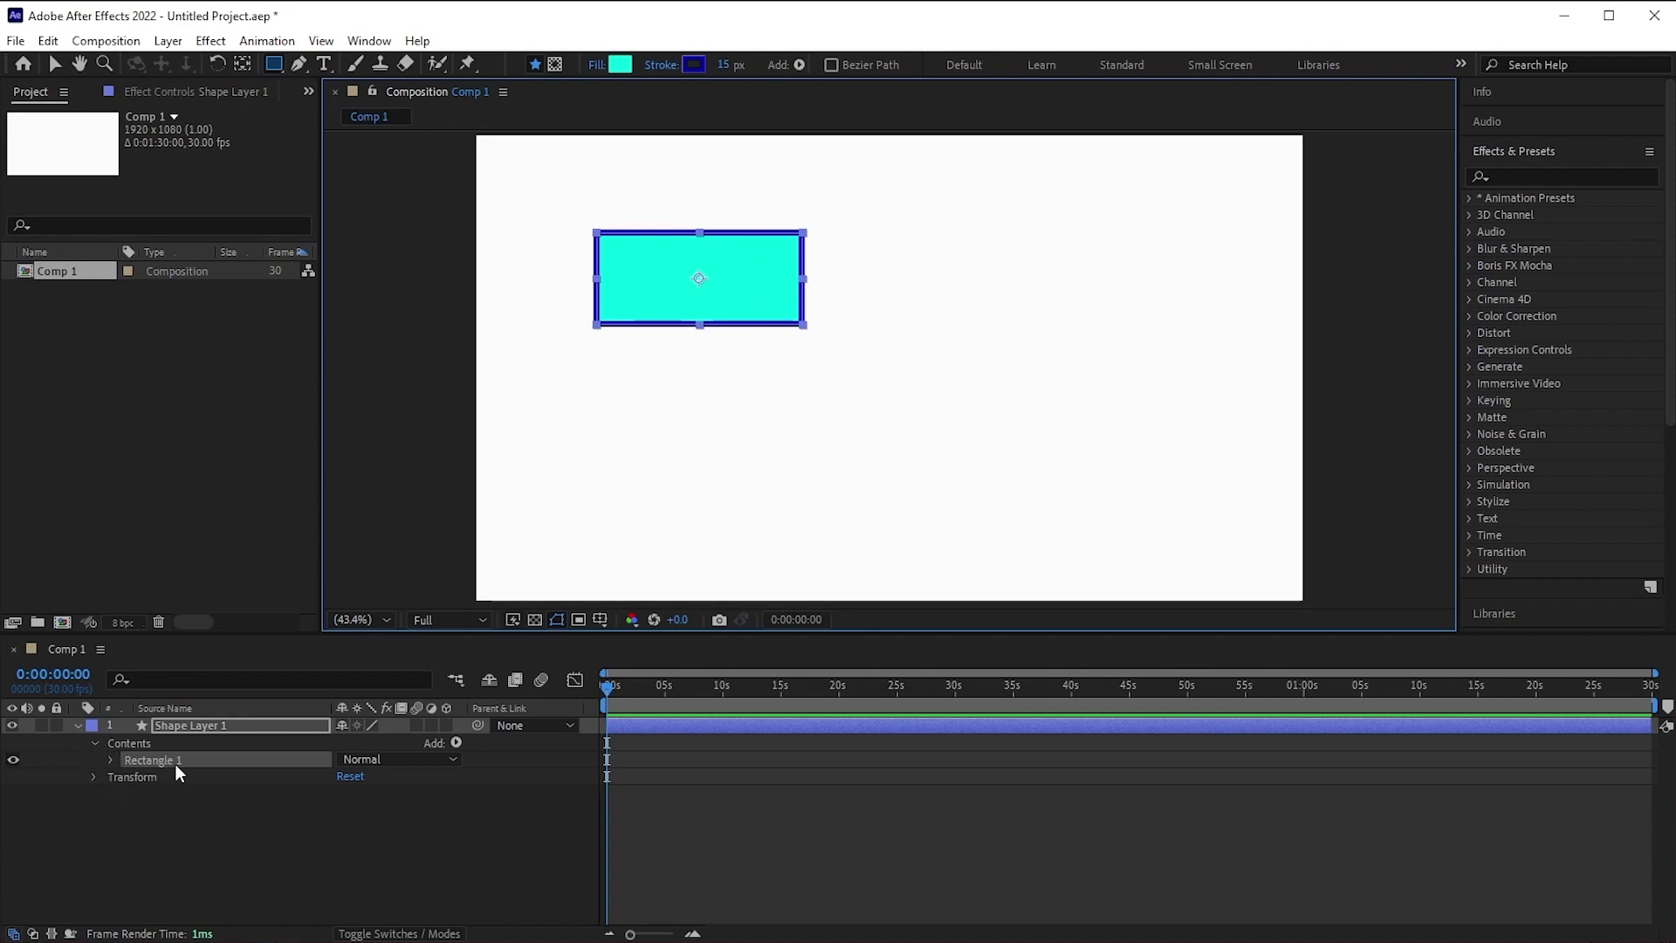
click(109, 760)
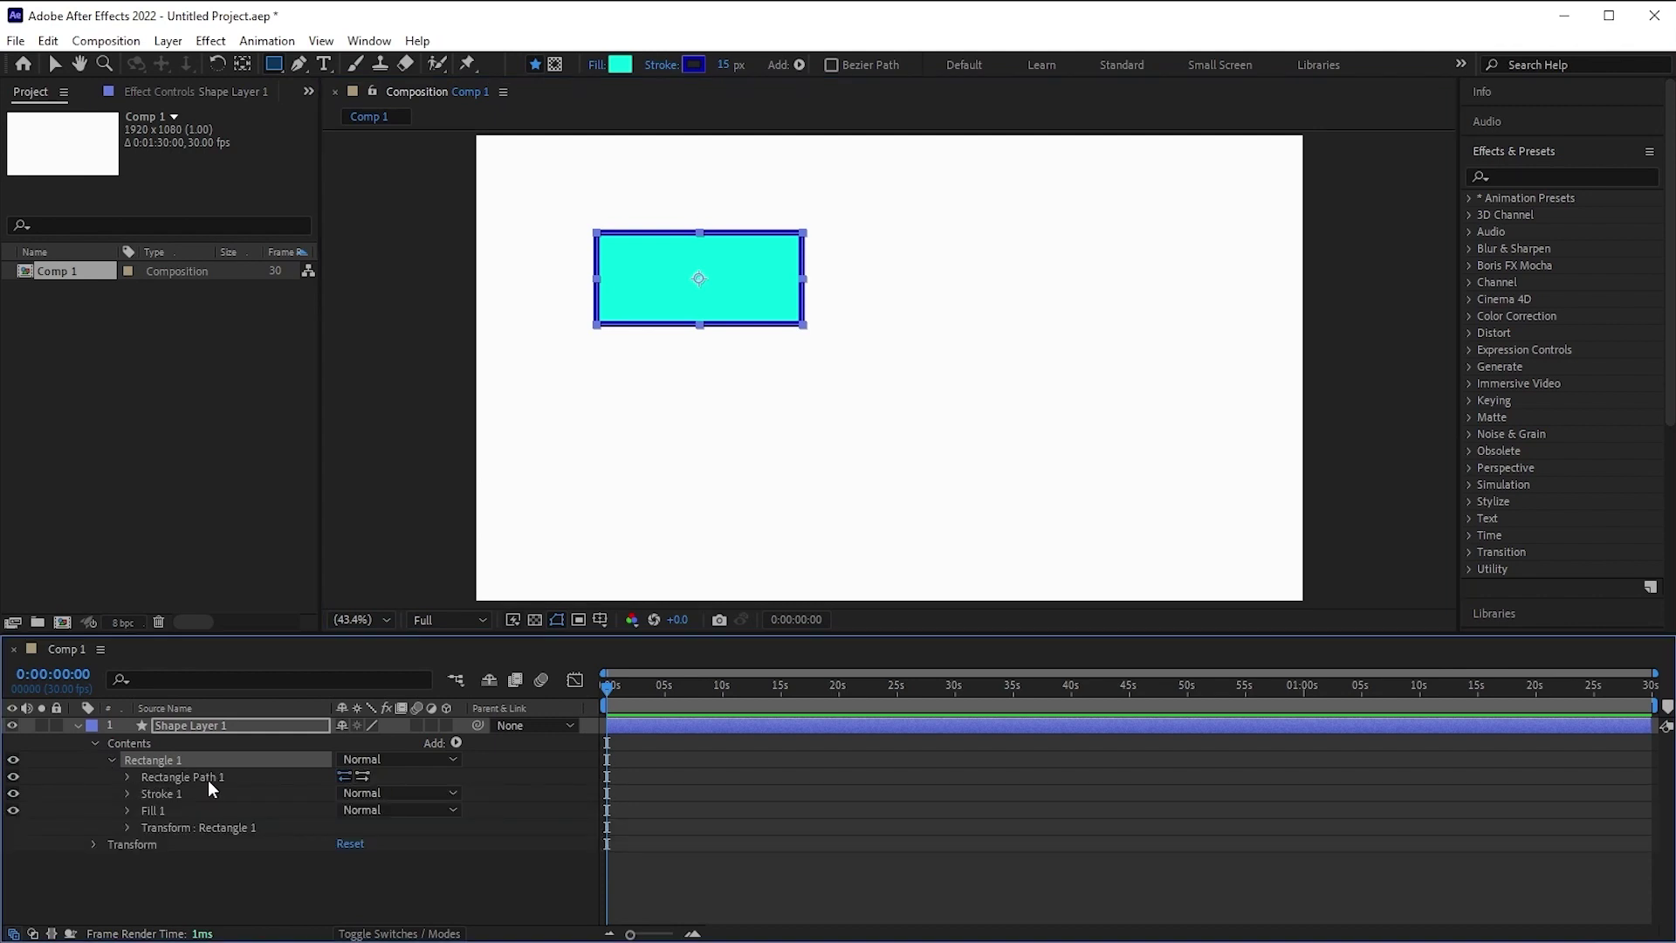
click(128, 776)
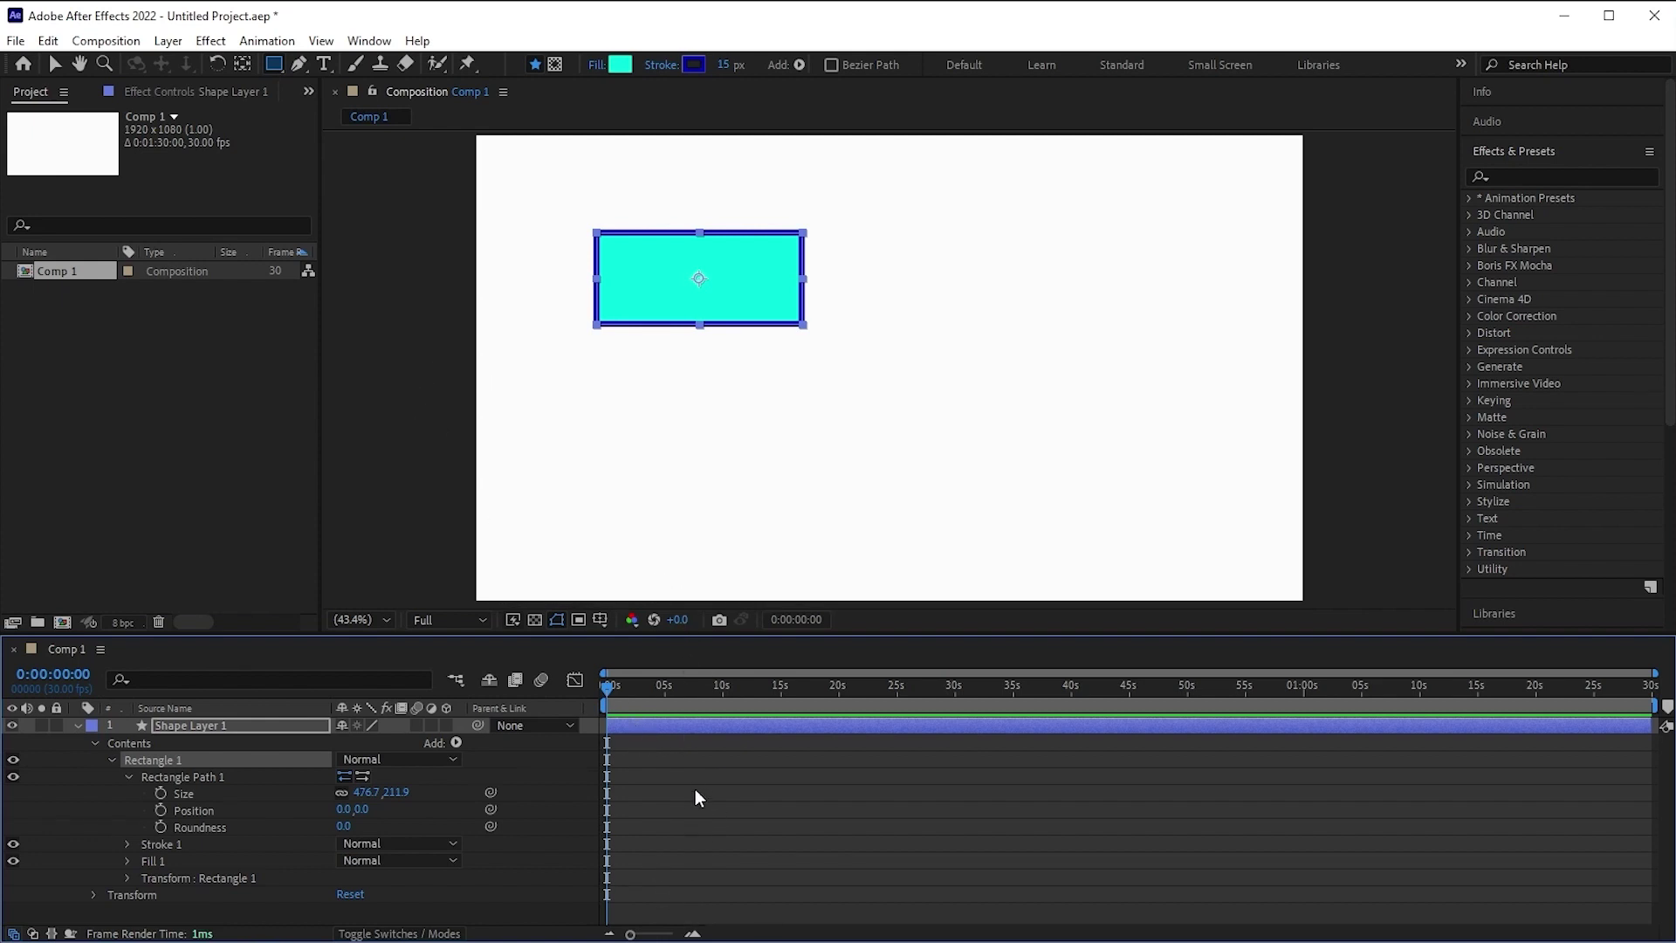
click(698, 902)
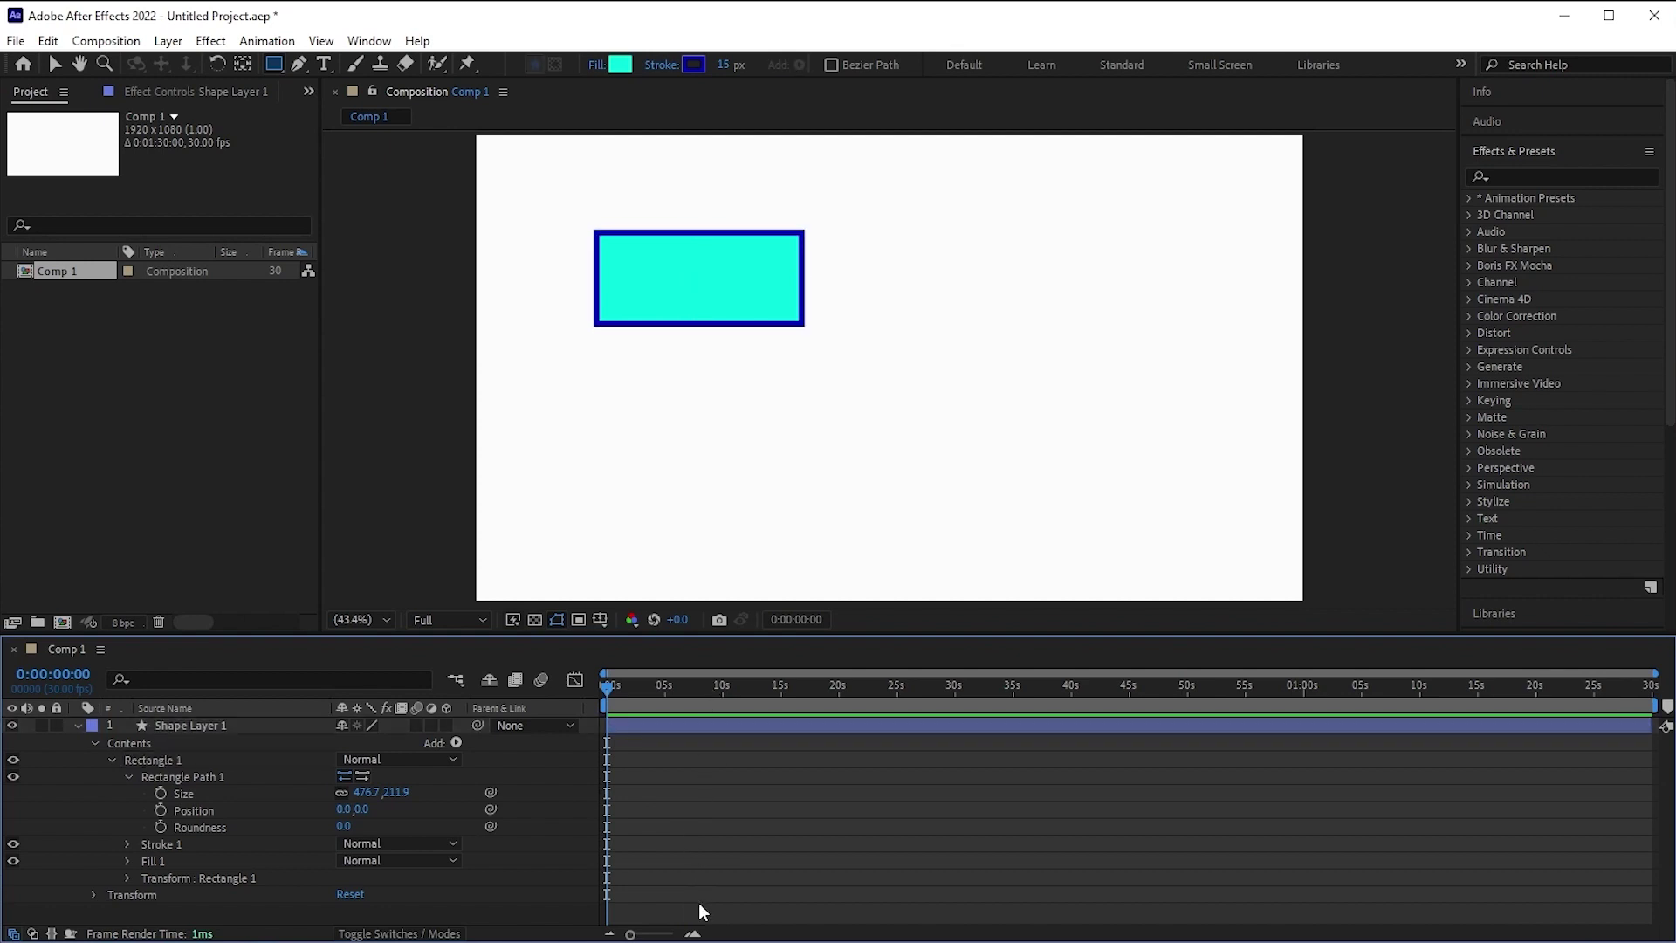
click(650, 725)
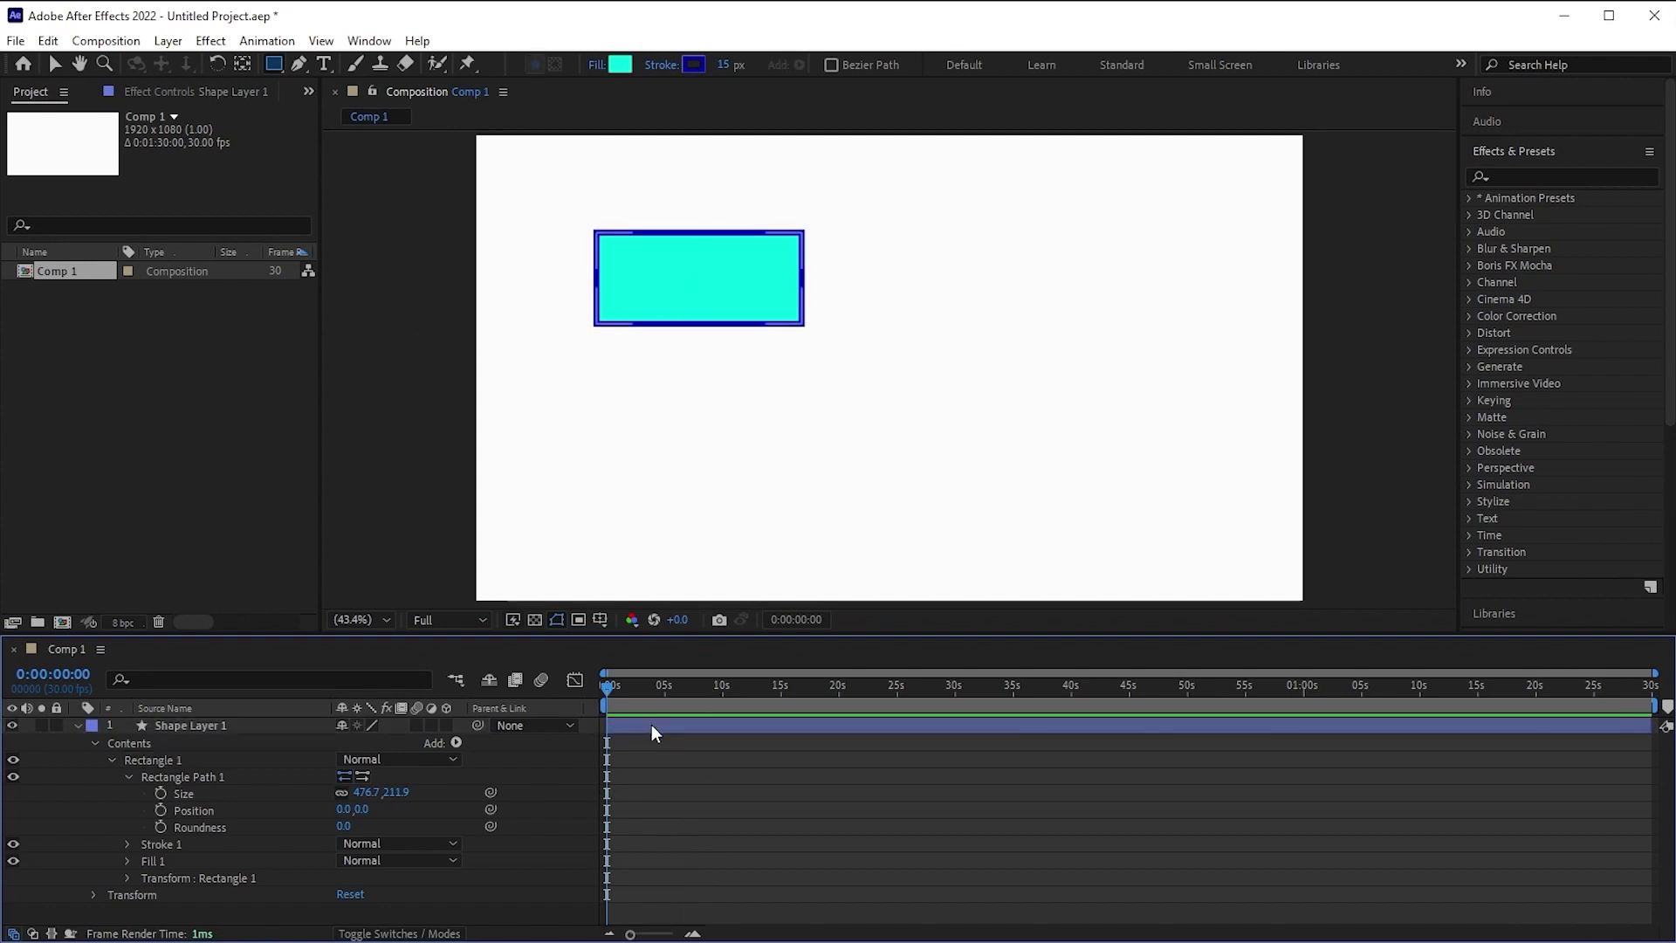
click(437, 766)
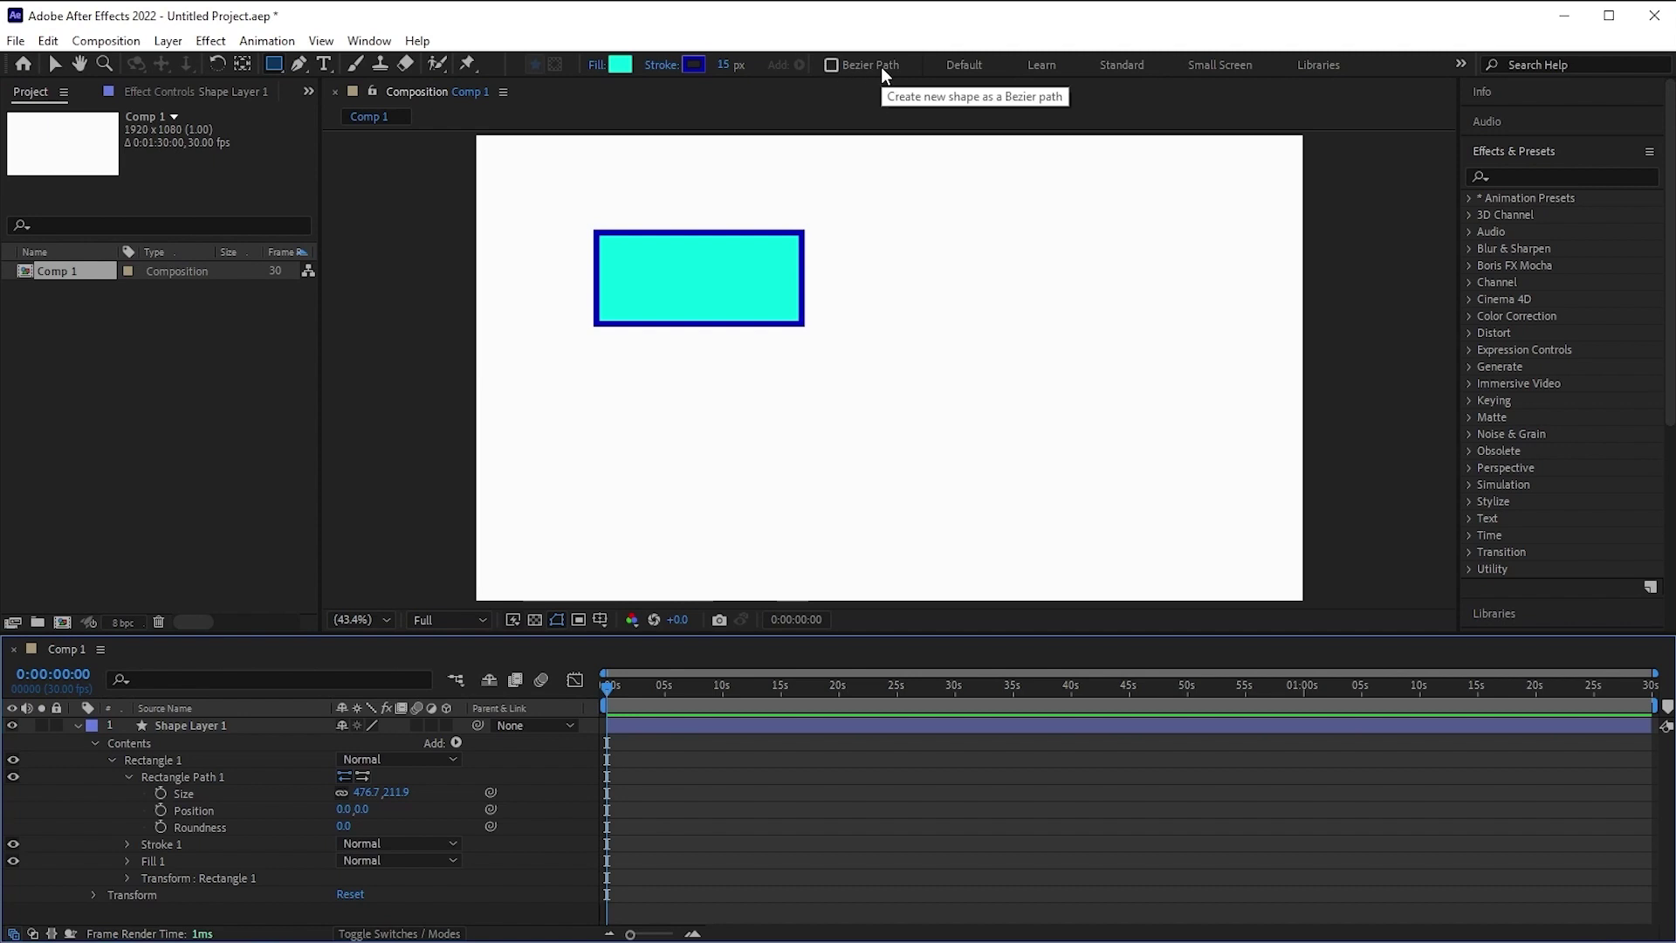
Draw a second rectangle as a Bezier path beside the first and give its layer a red label
click(831, 64)
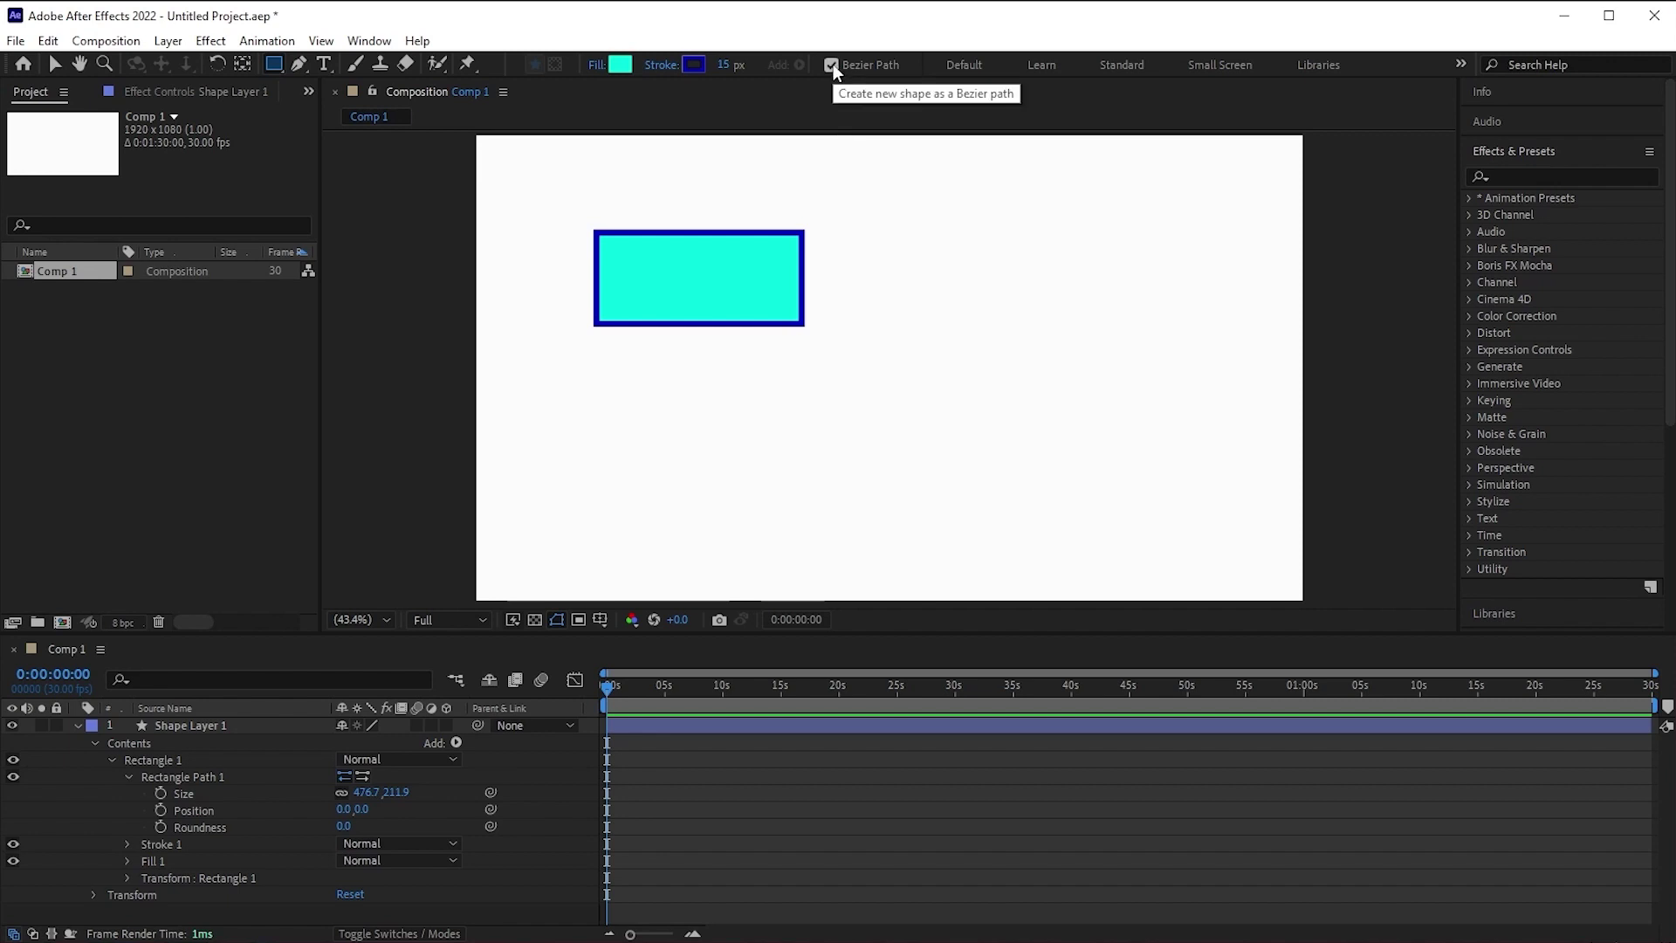
mouse_move(847, 233)
mouse_down()
mouse_move(1089, 330)
mouse_move(1072, 320)
mouse_up()
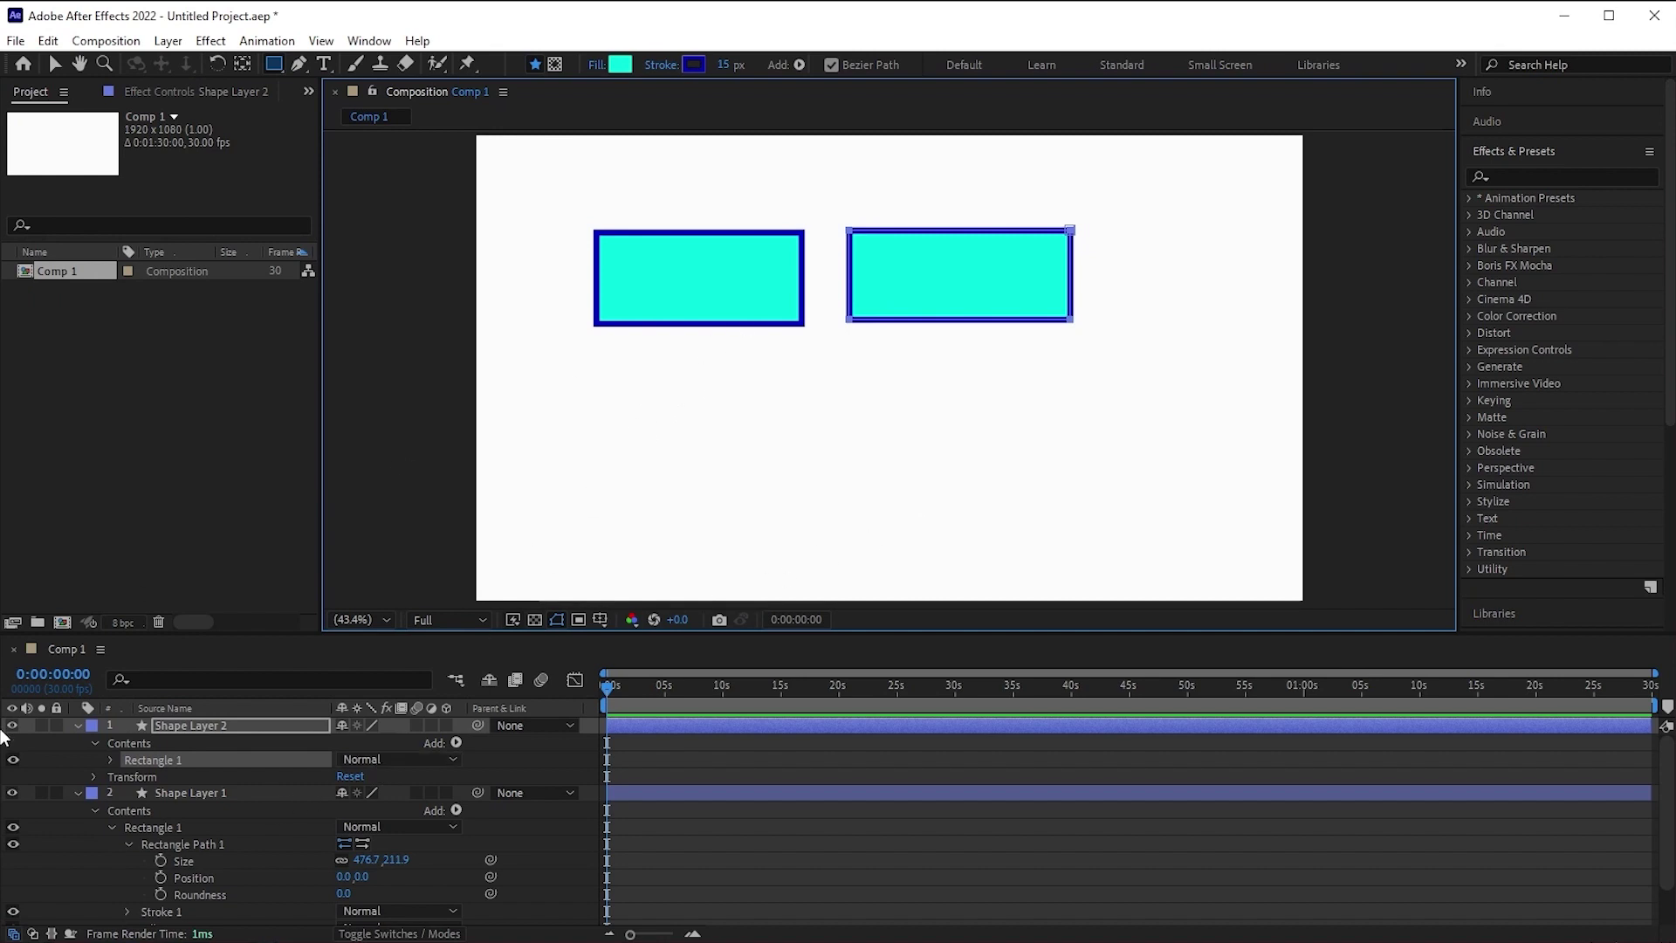
click(91, 726)
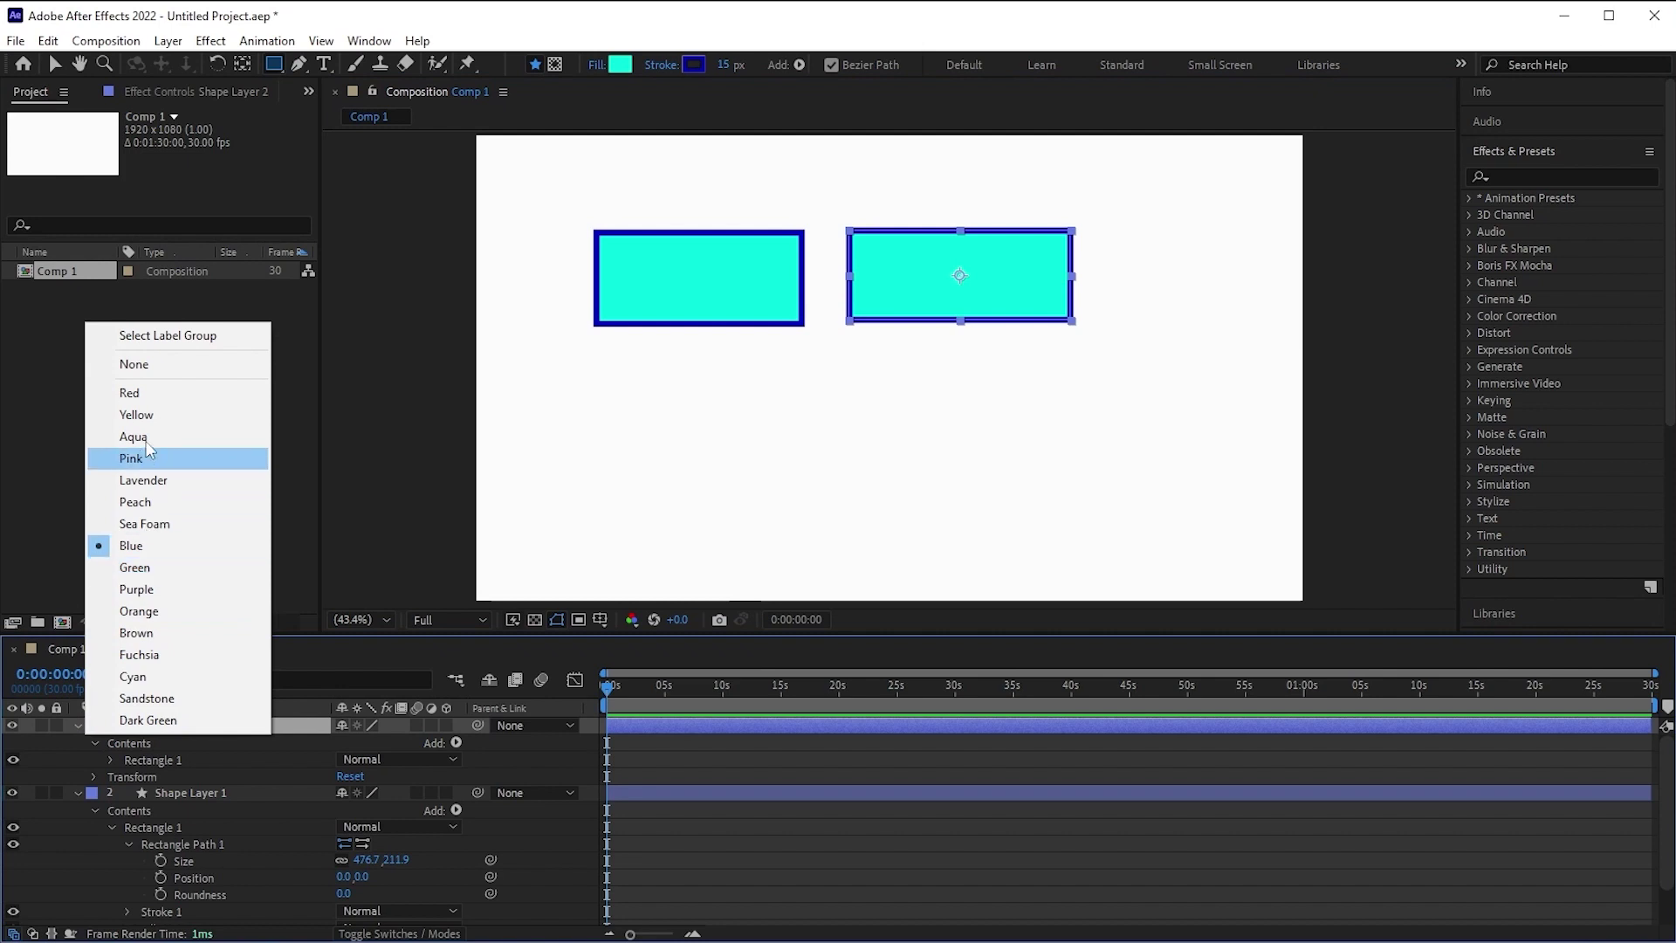
click(129, 393)
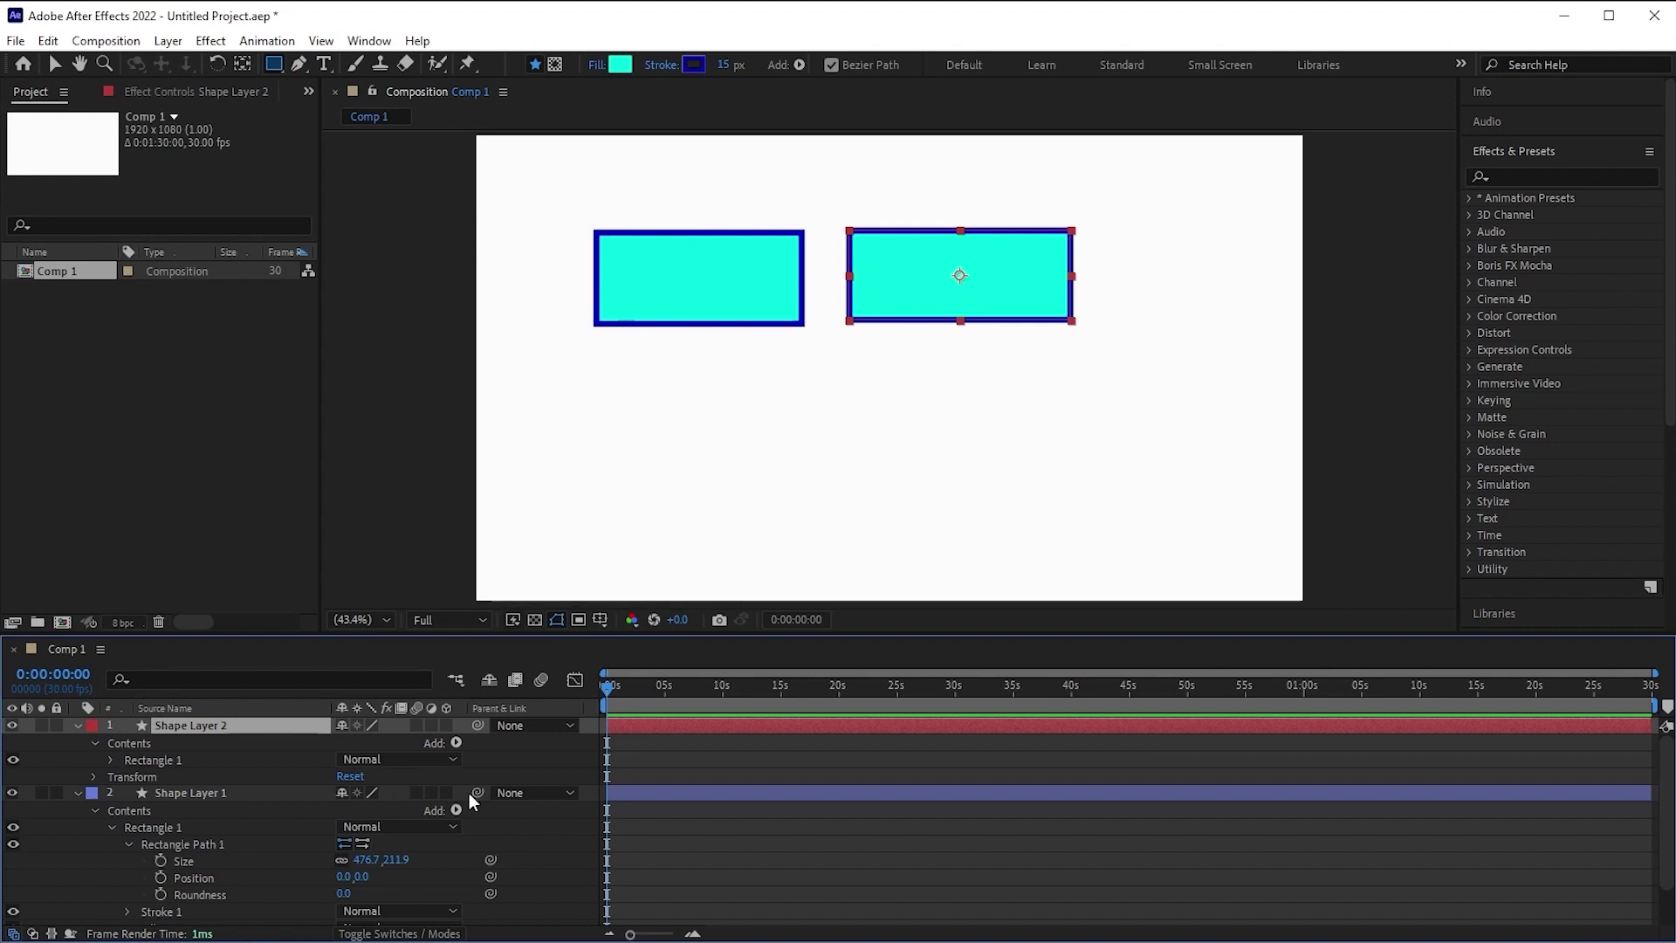
Expand the second rectangle's Path 1 and enlarge the timeline area to compare both layers' path properties
click(111, 759)
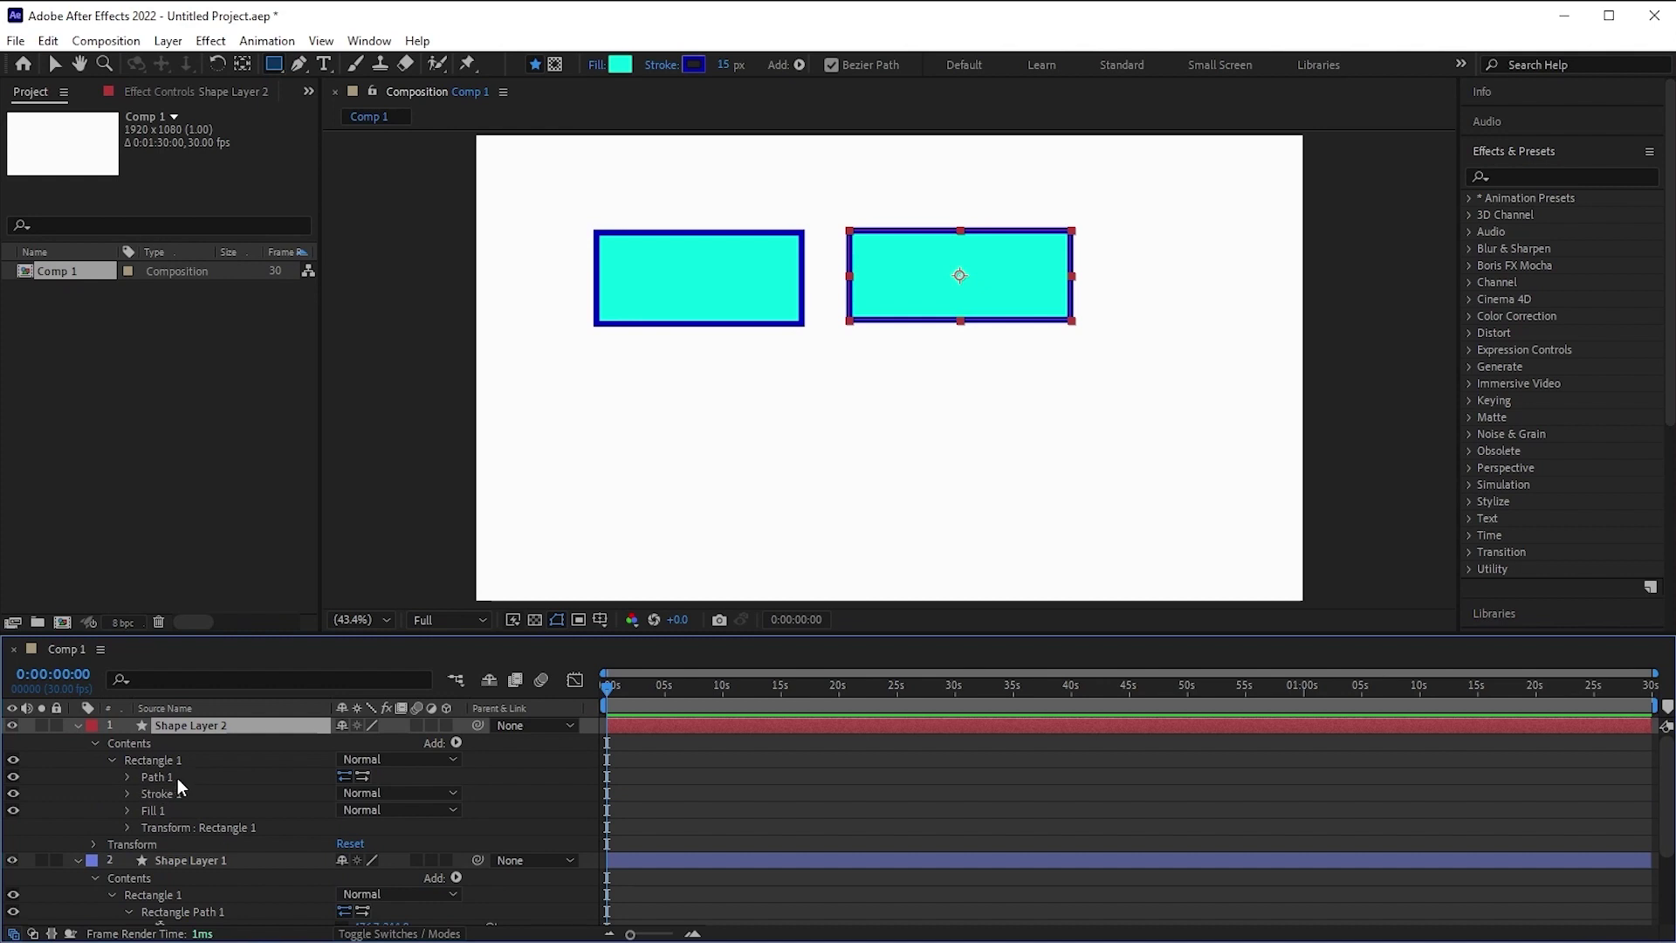
scroll(266, 783, down, 1)
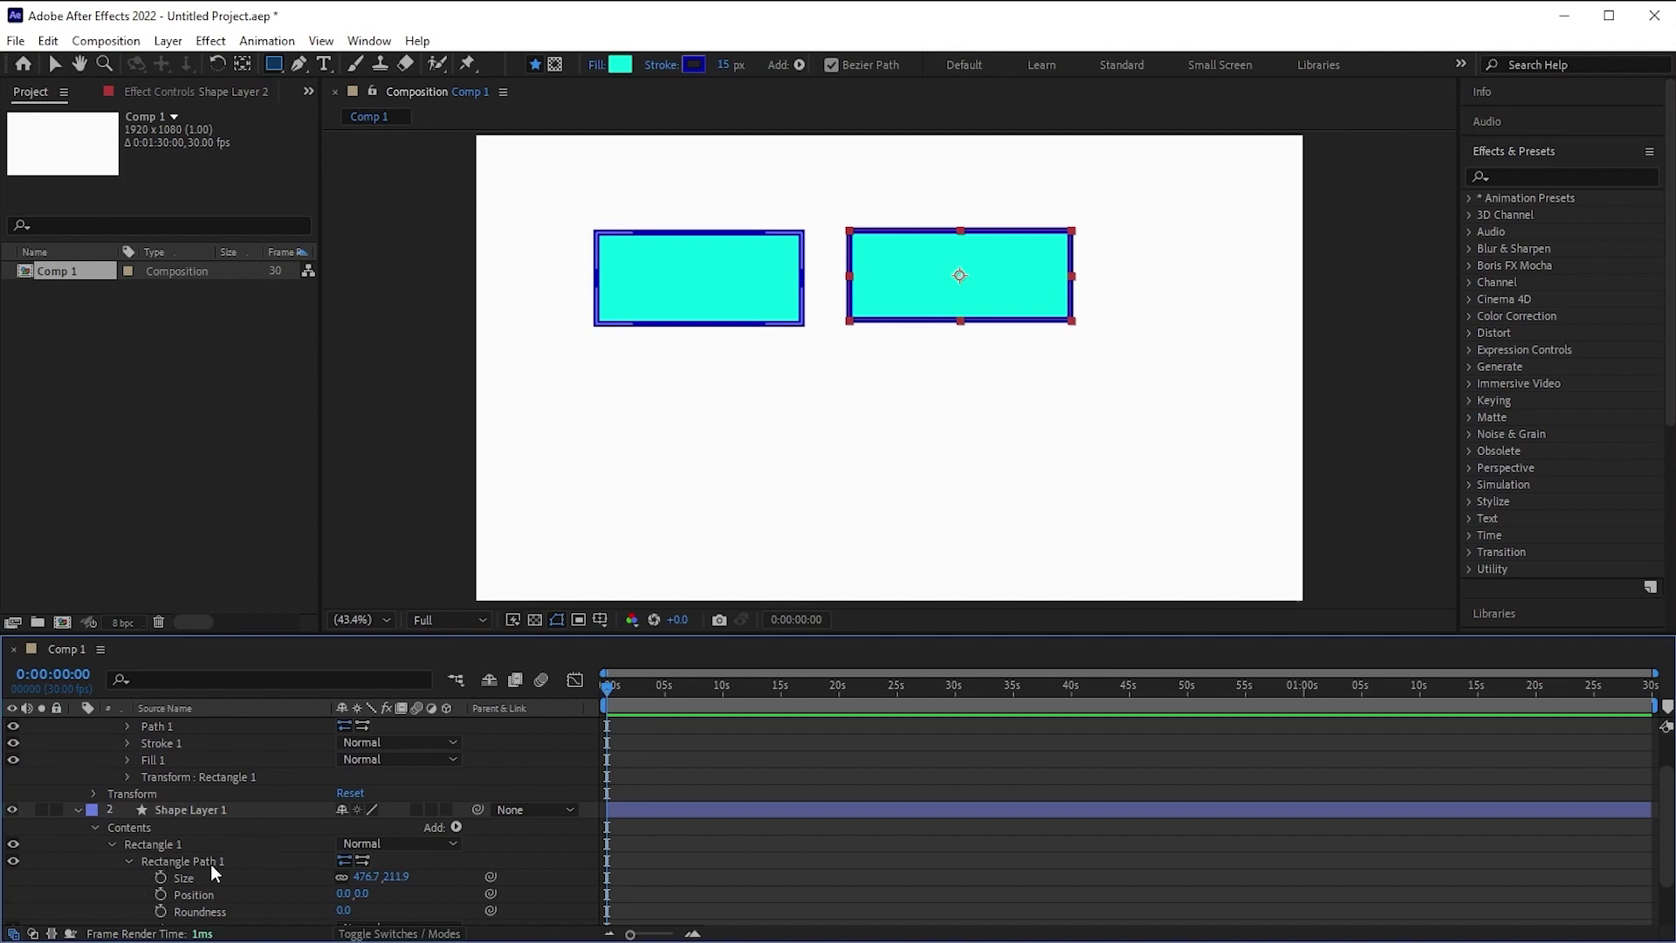
scroll(280, 750, up, 1)
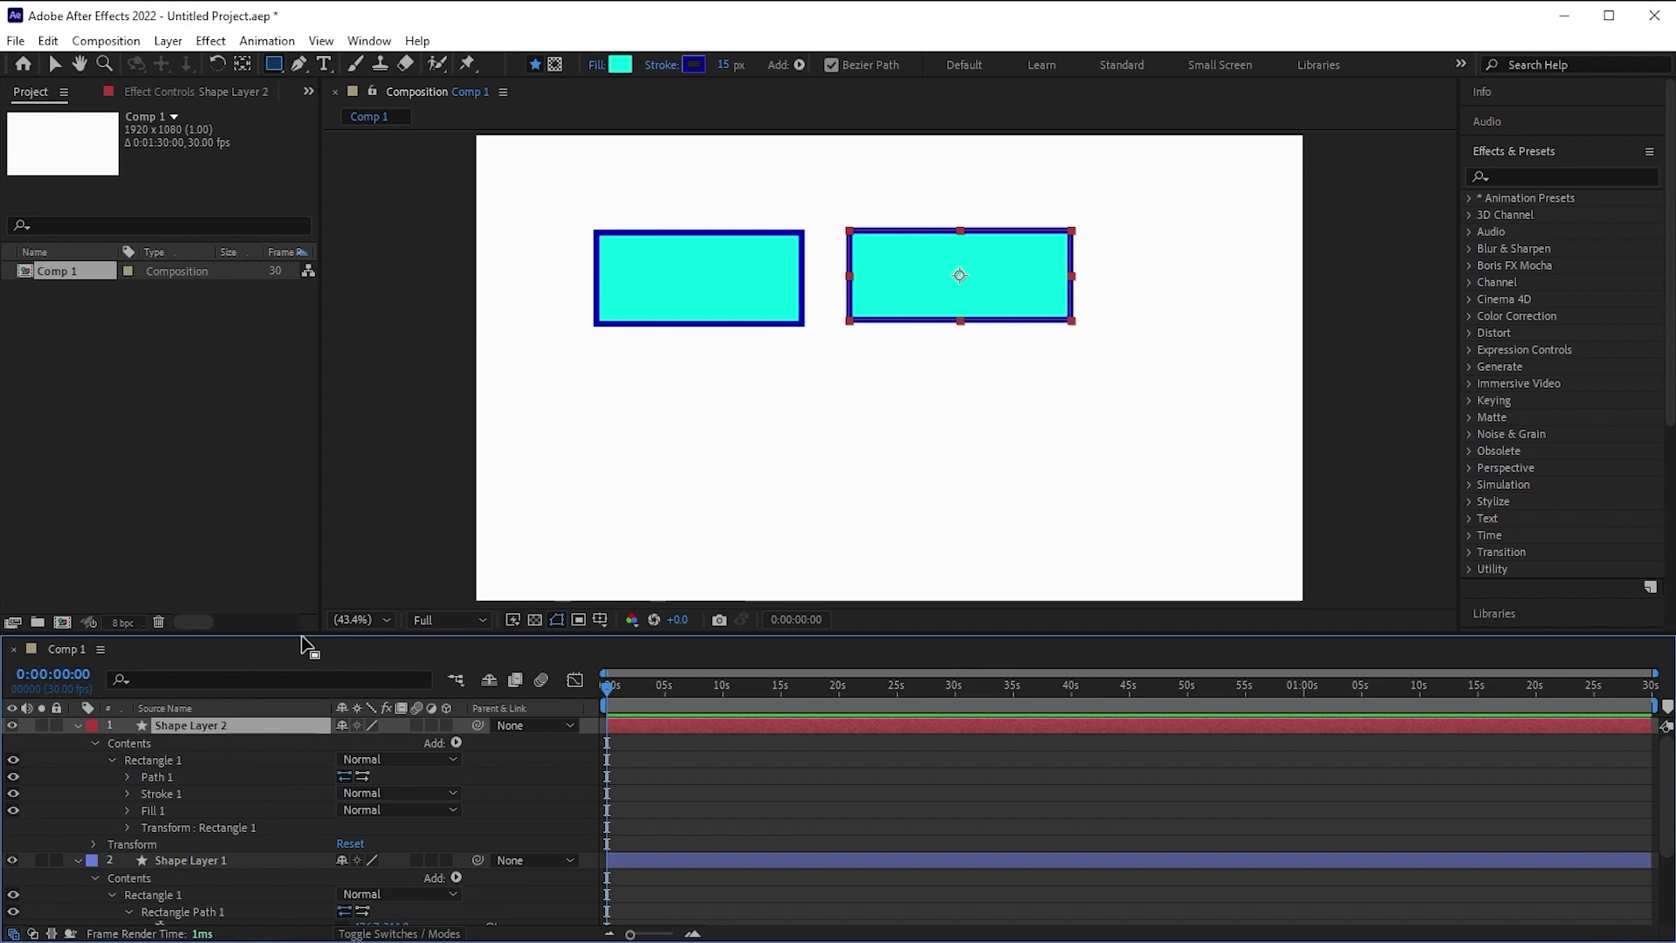
drag(302, 630, 314, 518)
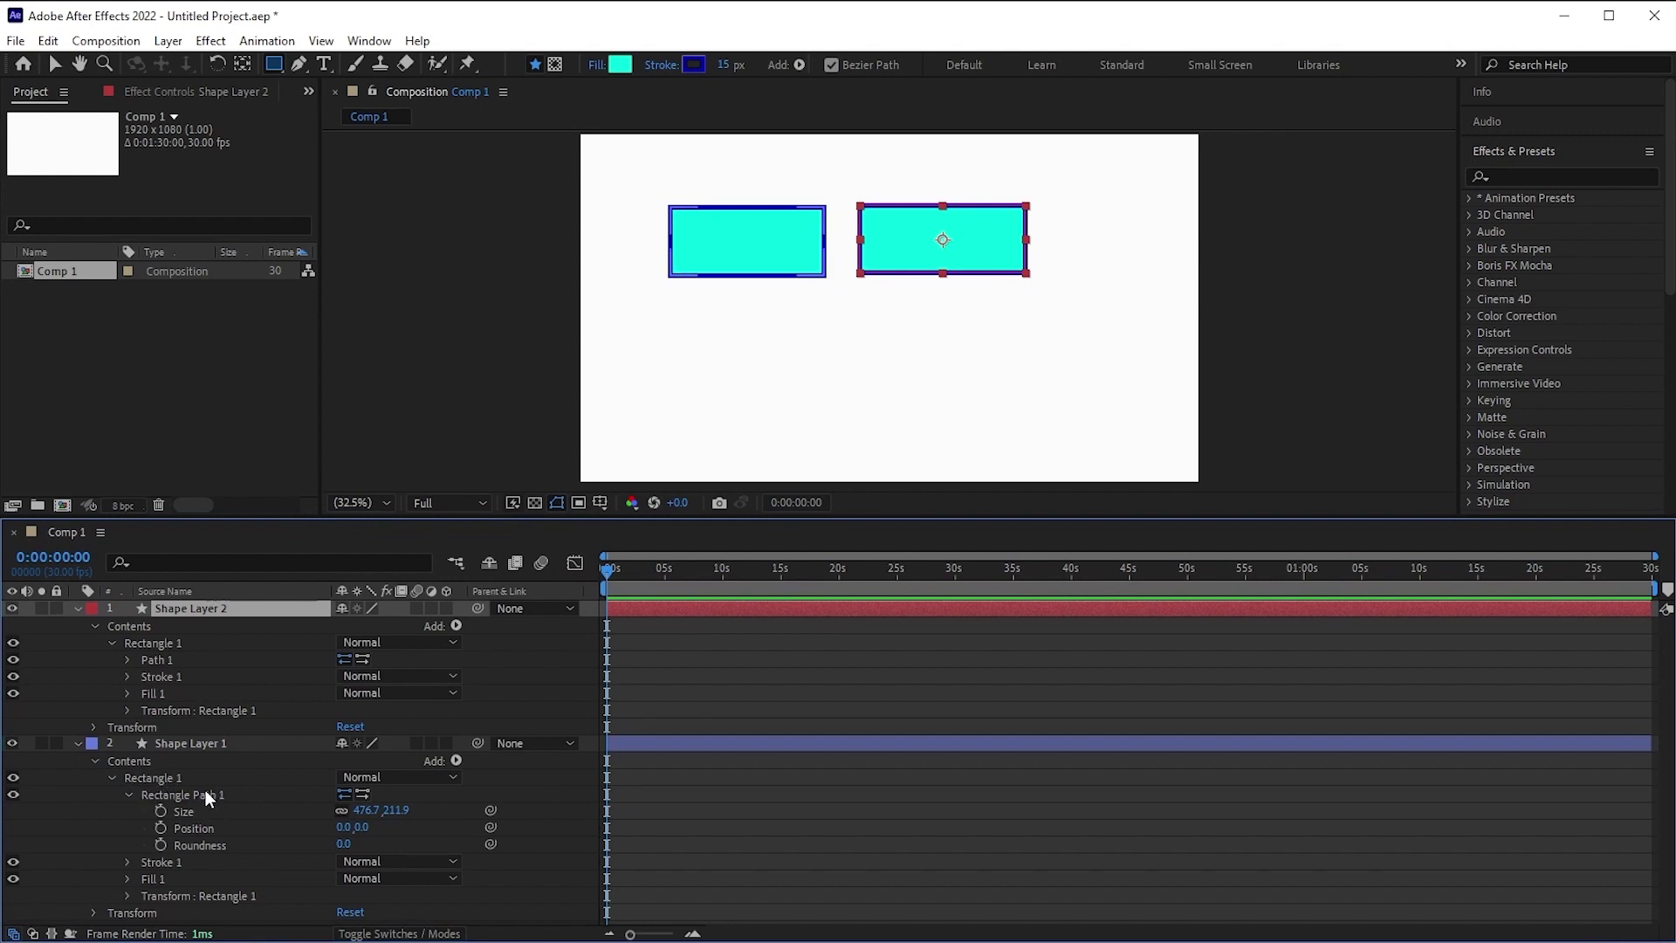
click(128, 660)
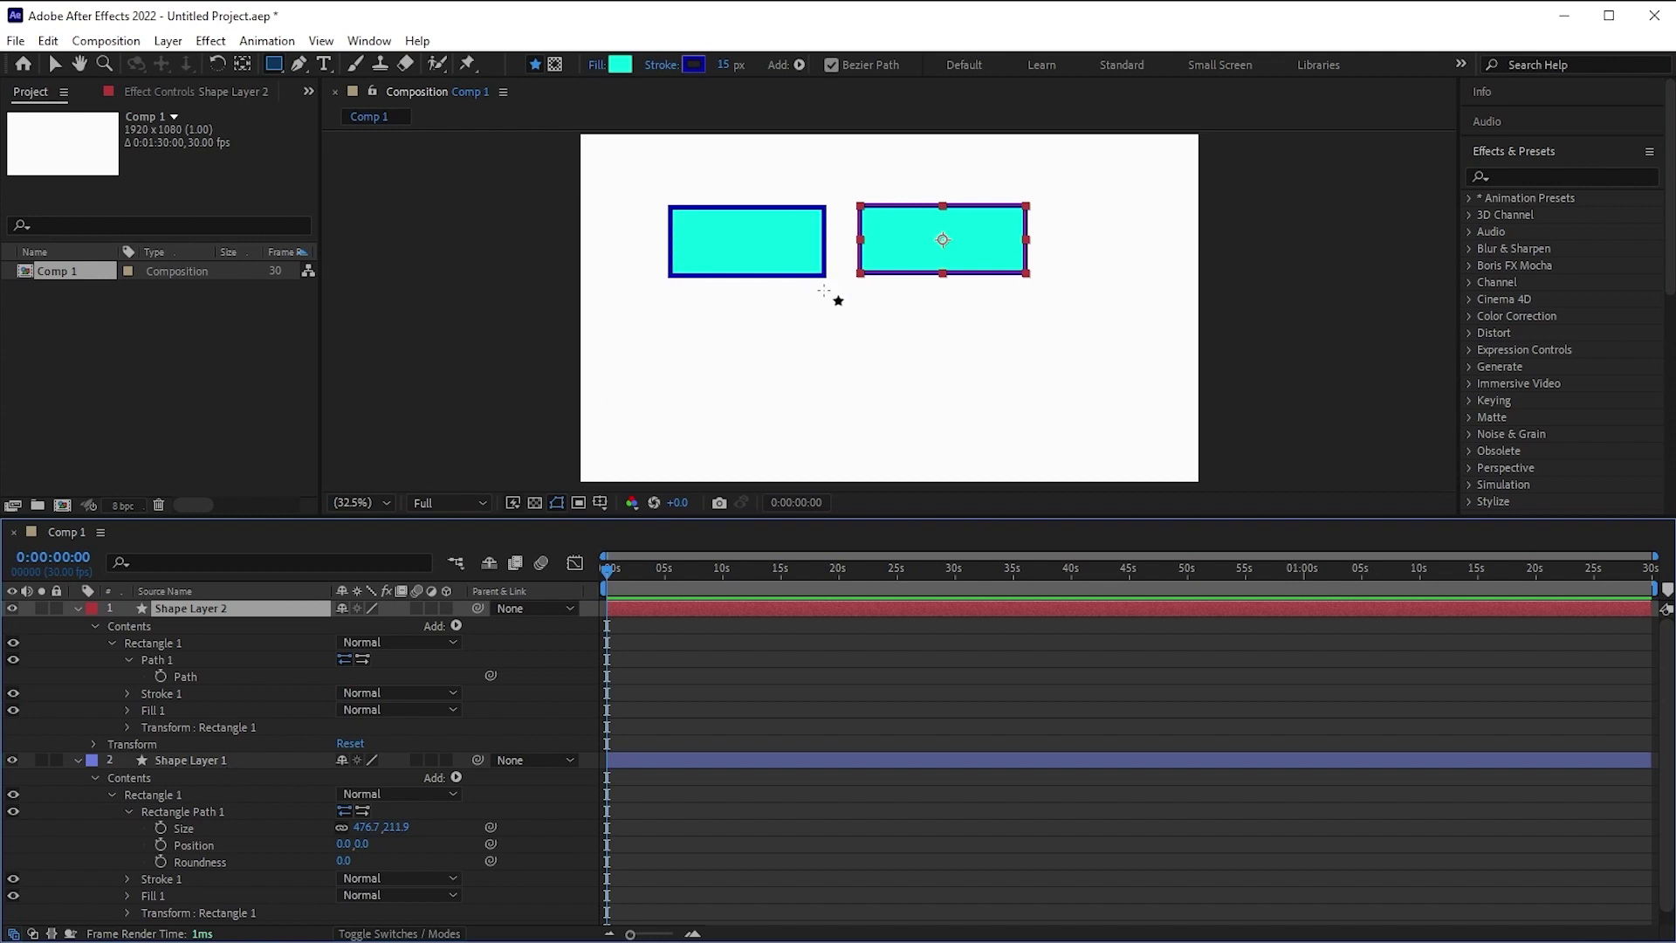
Try to edit the upper-right corner of the first rectangle's parametric path with the Pen tool, and undo the stray shape
key(slash)
drag(729, 183, 893, 393)
click(229, 758)
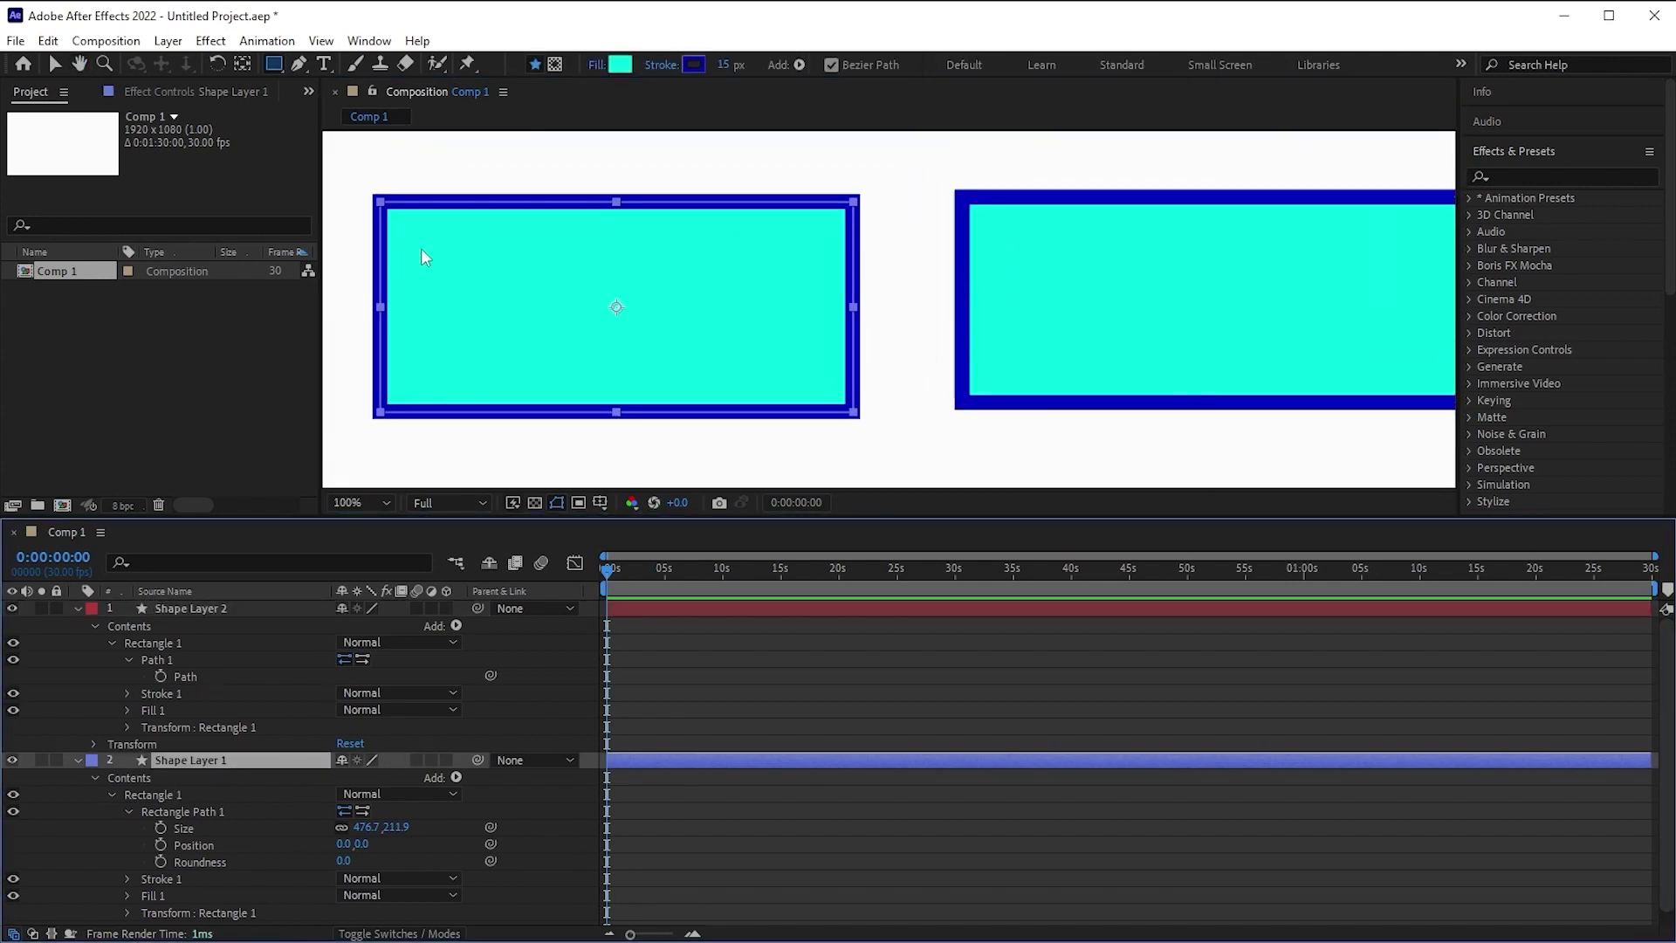
click(176, 811)
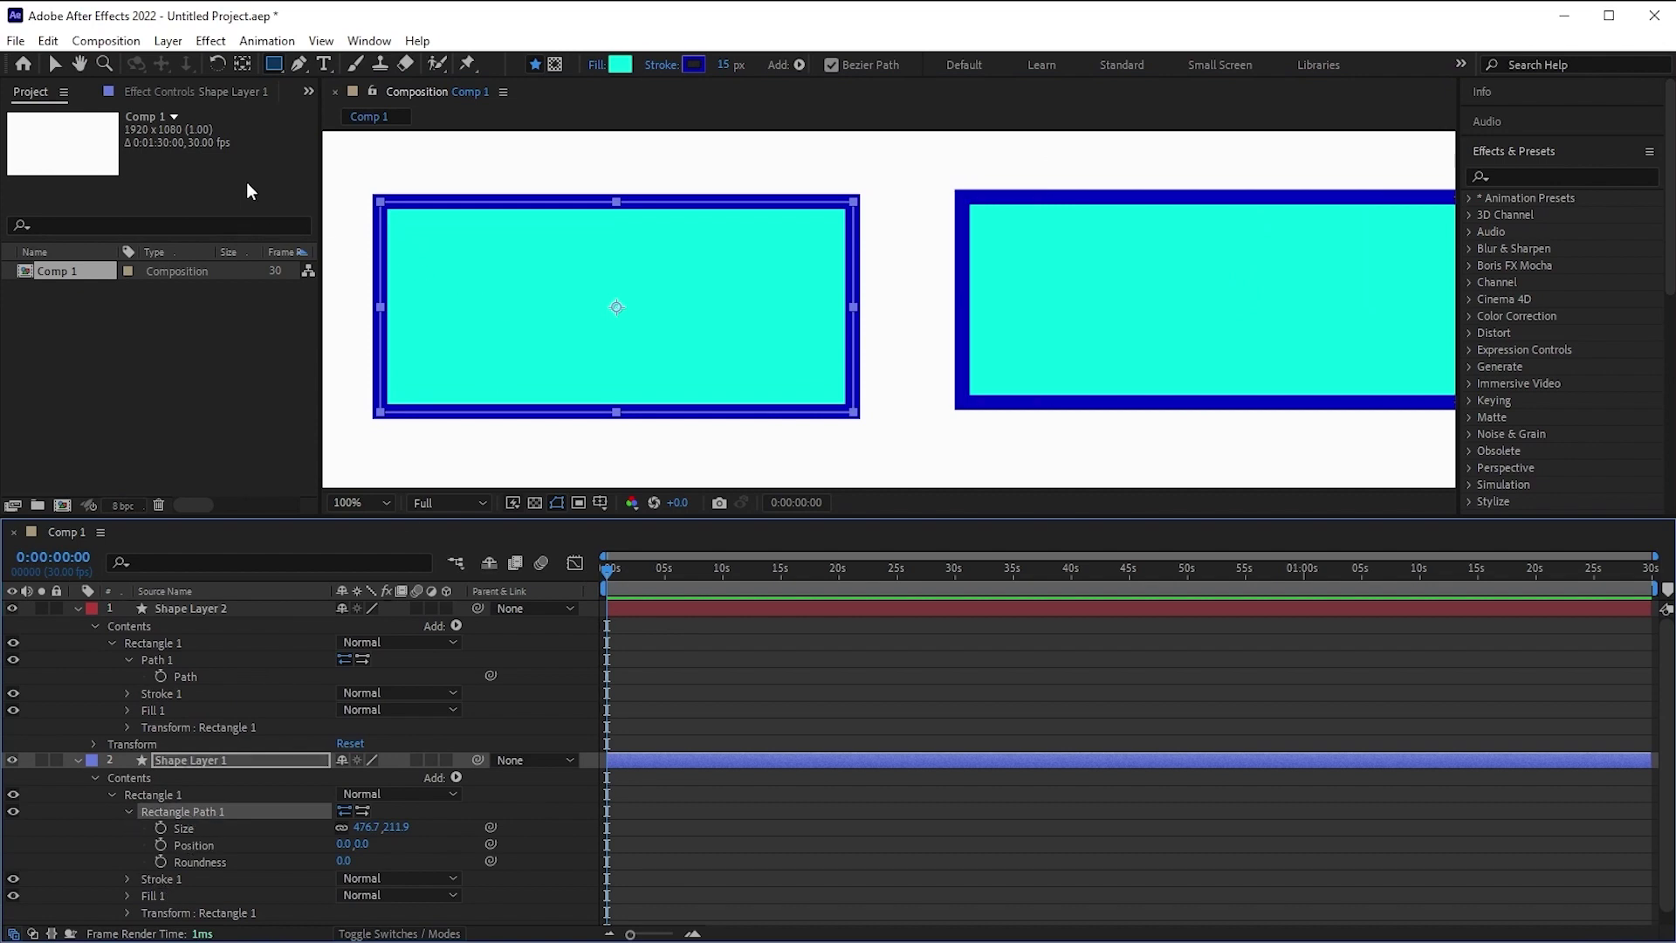
click(304, 59)
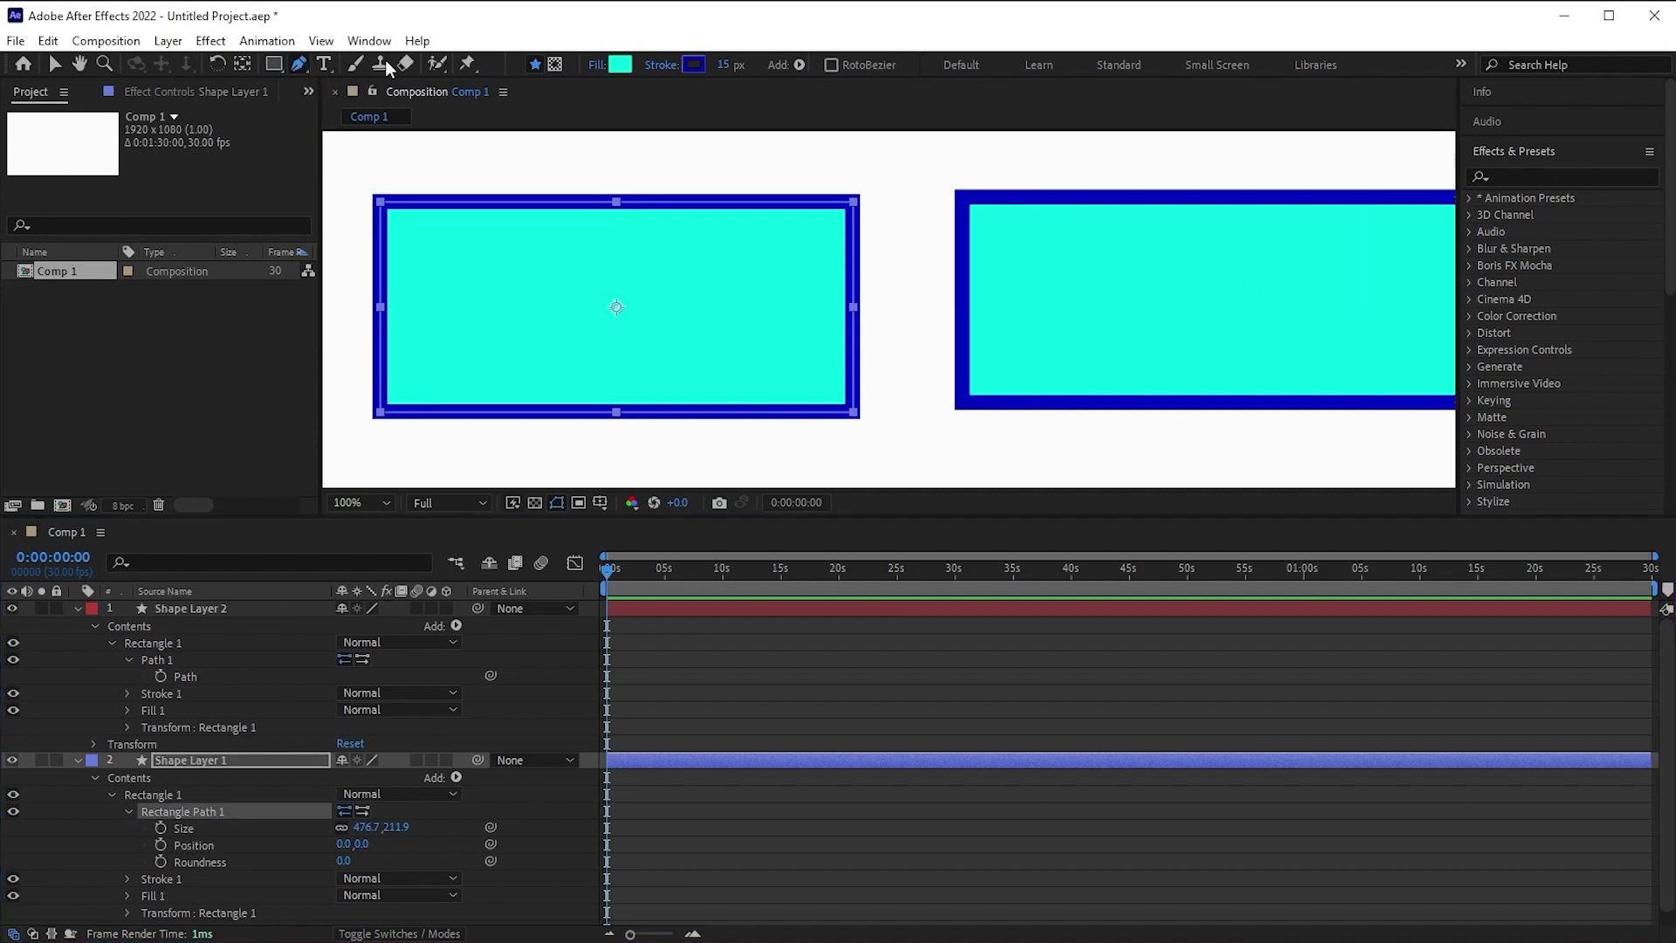
click(853, 200)
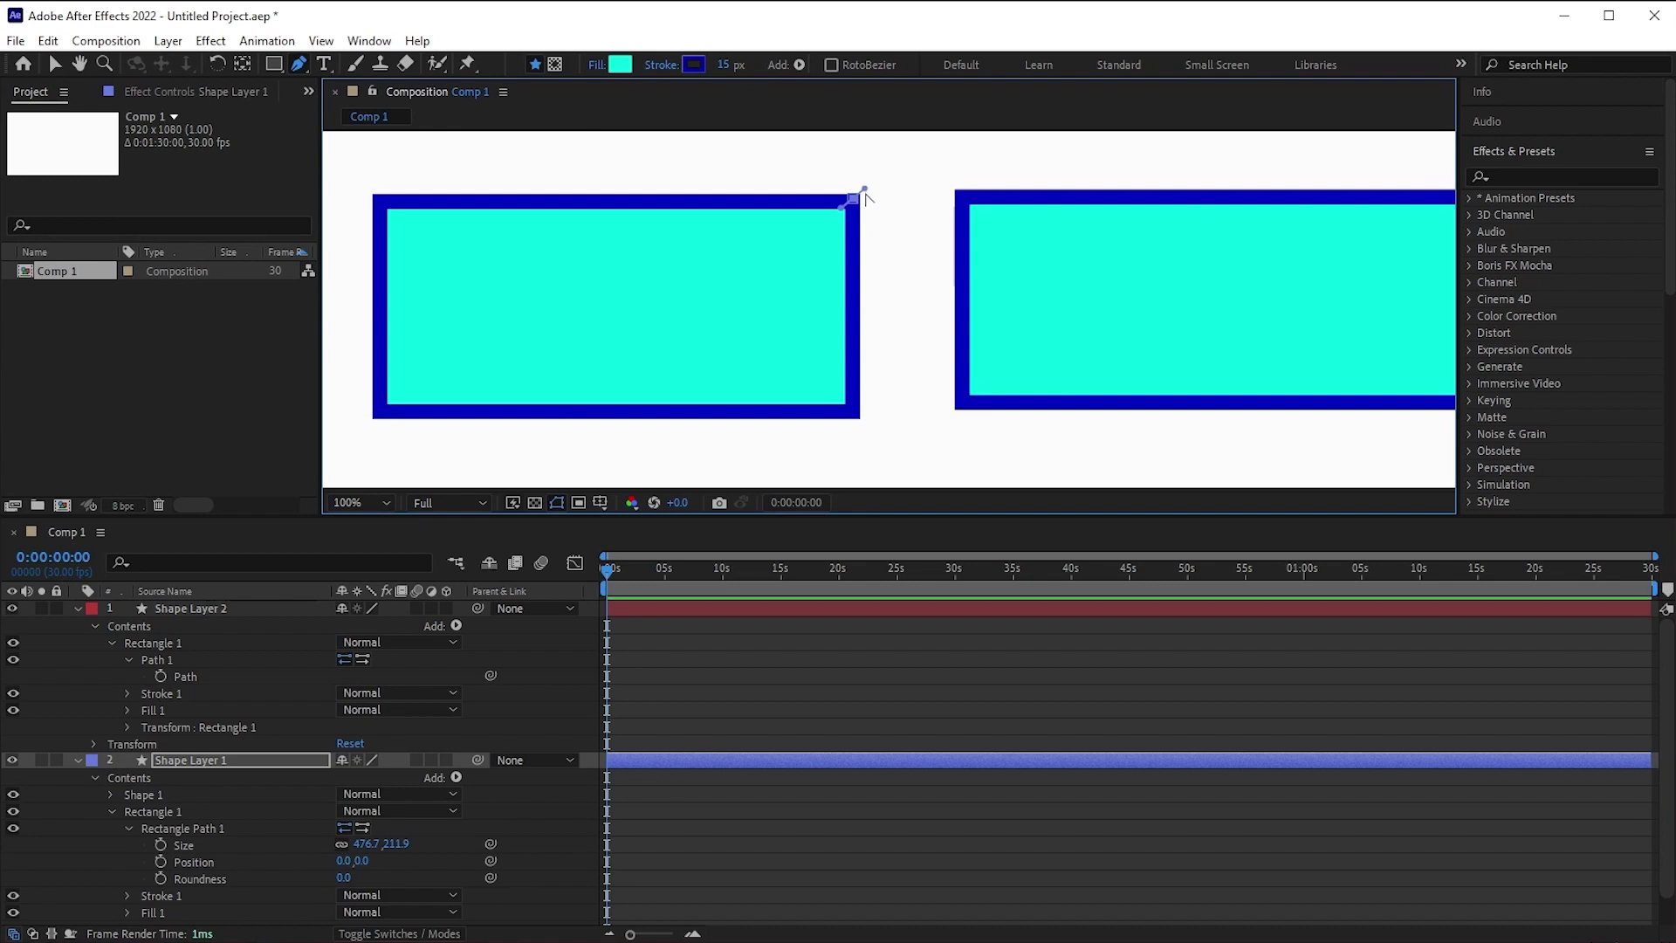
key(ctrl+z)
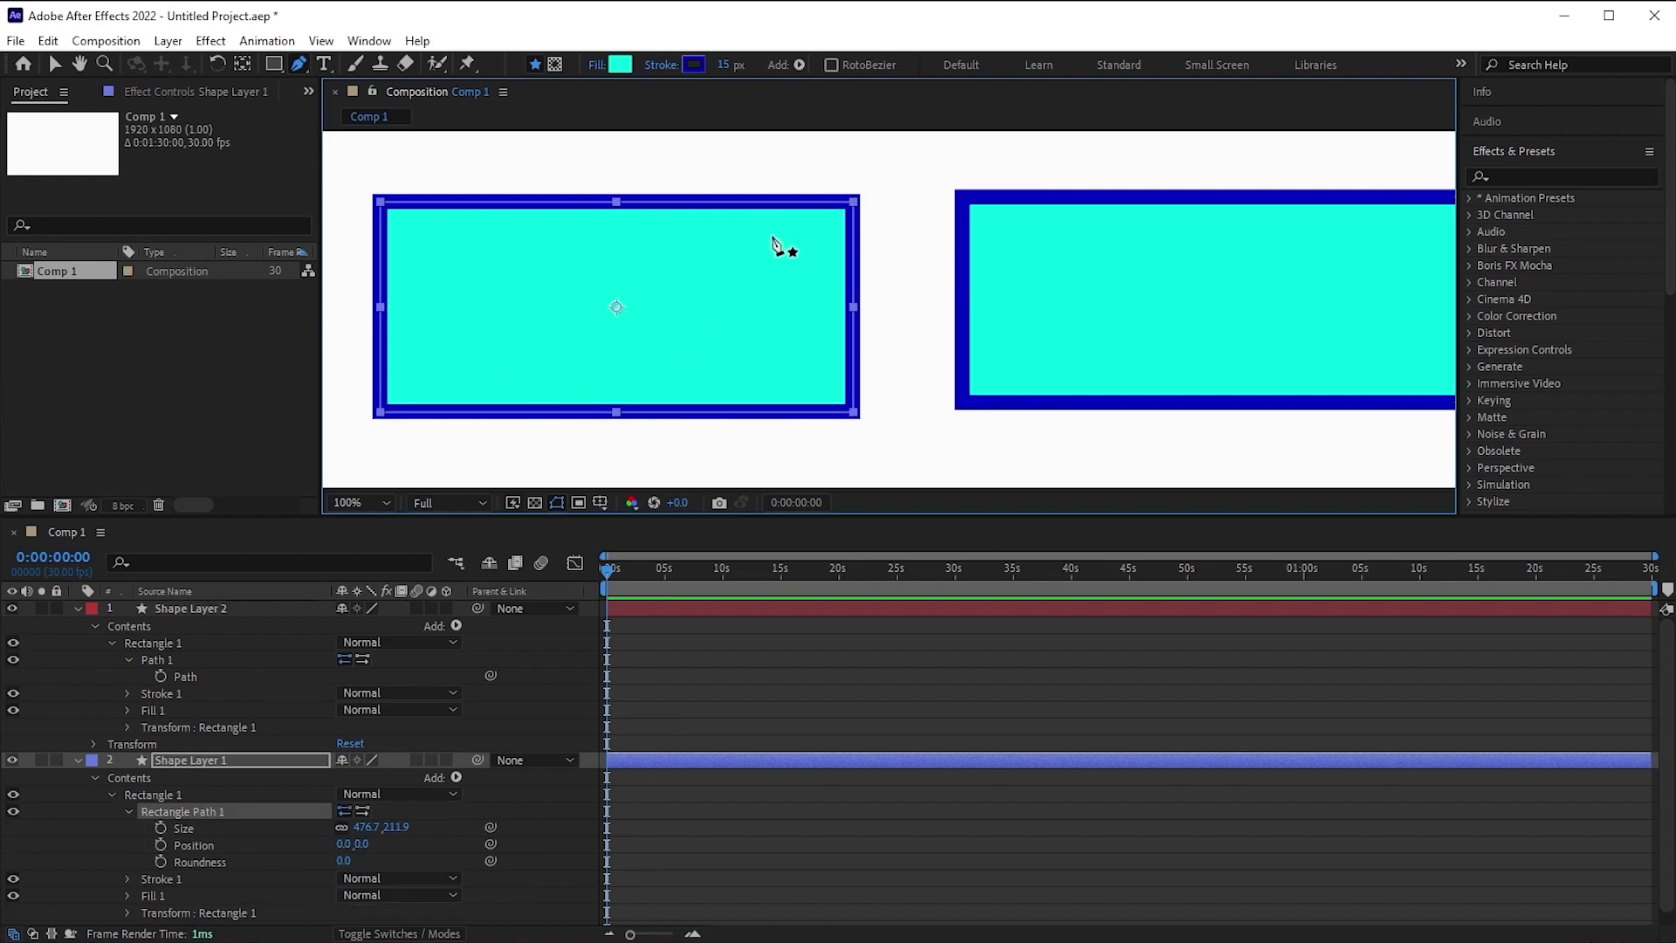
Examine the second rectangle's Bezier path and its Path property on Shape Layer 2
click(268, 606)
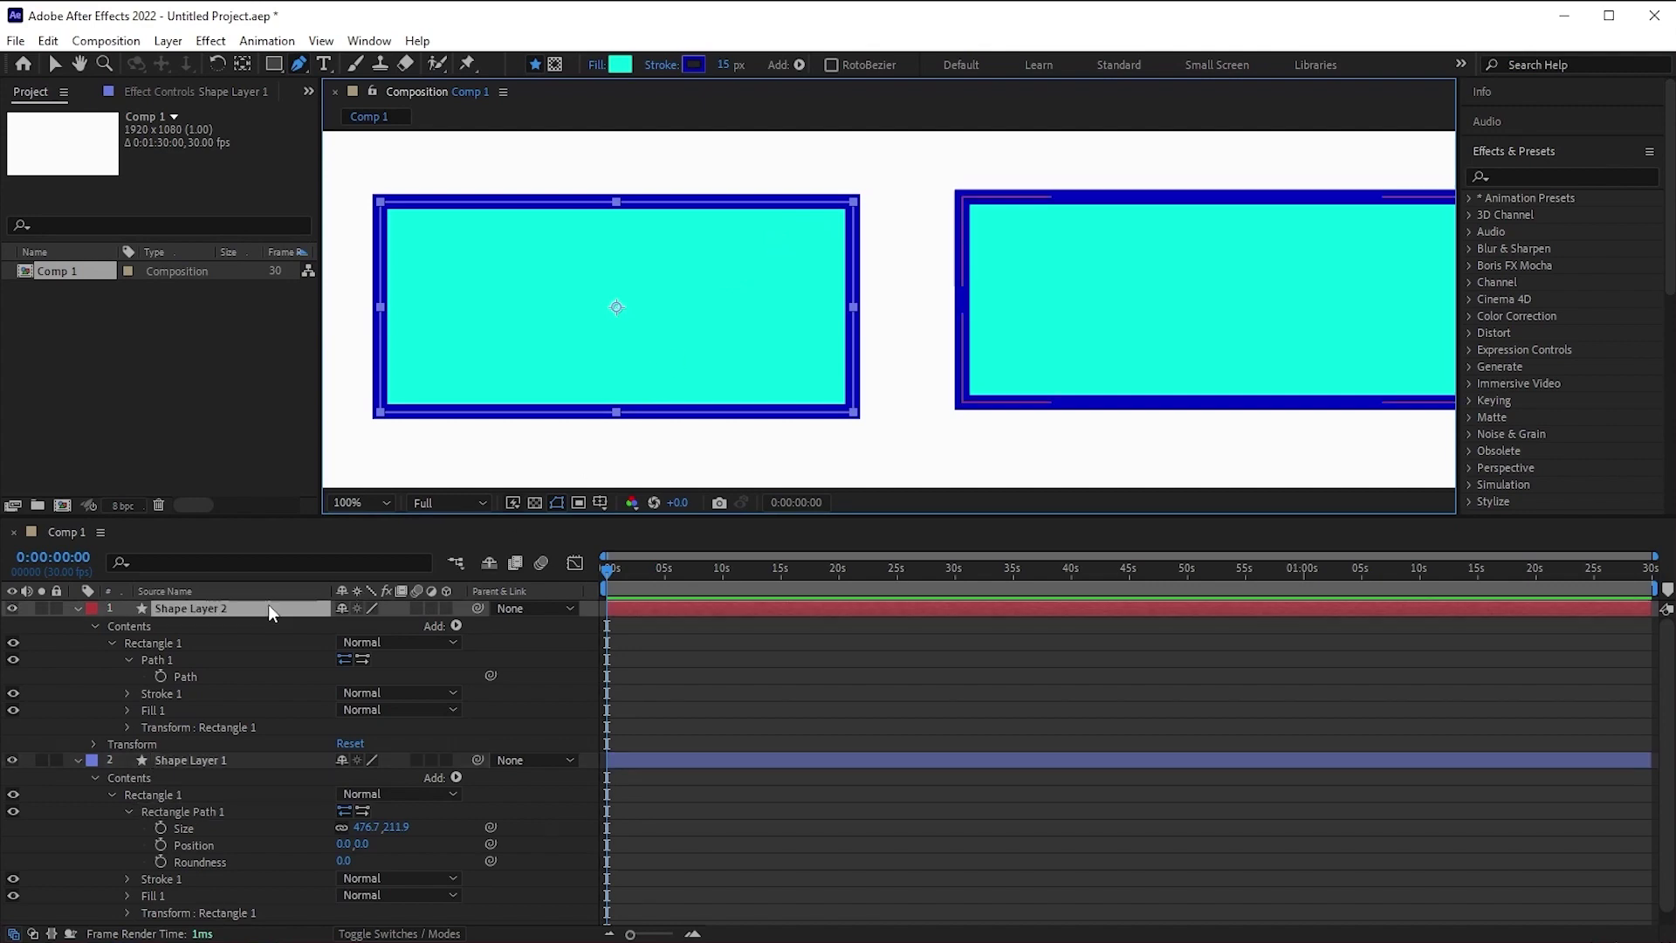
key(space)
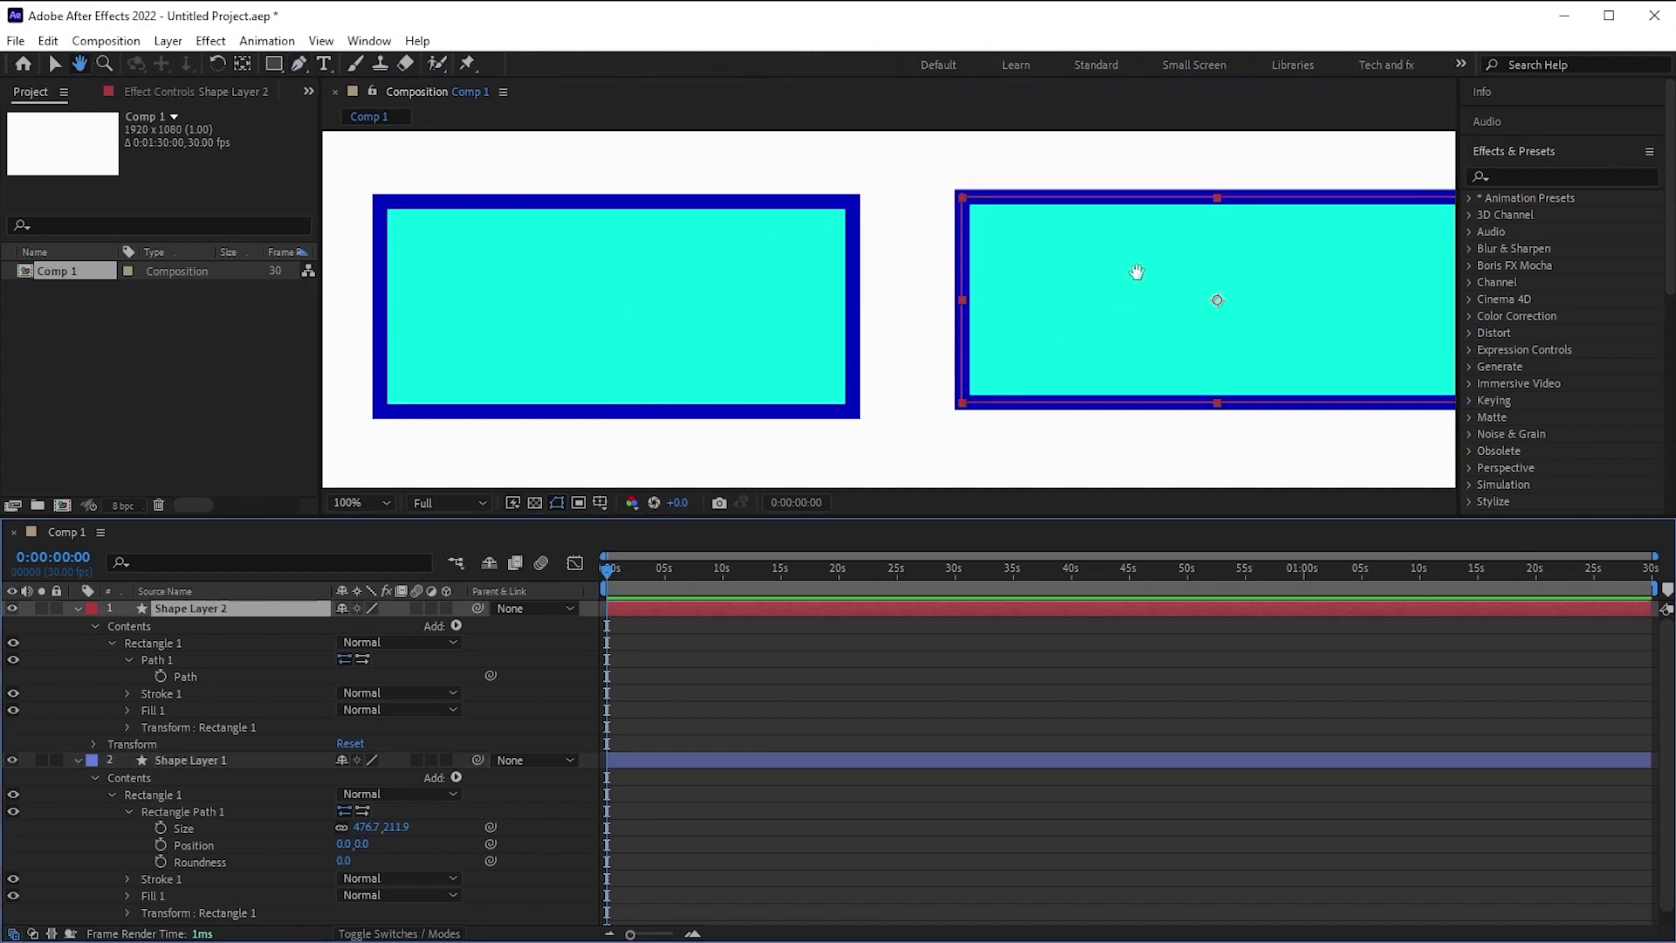
drag(1134, 270, 949, 271)
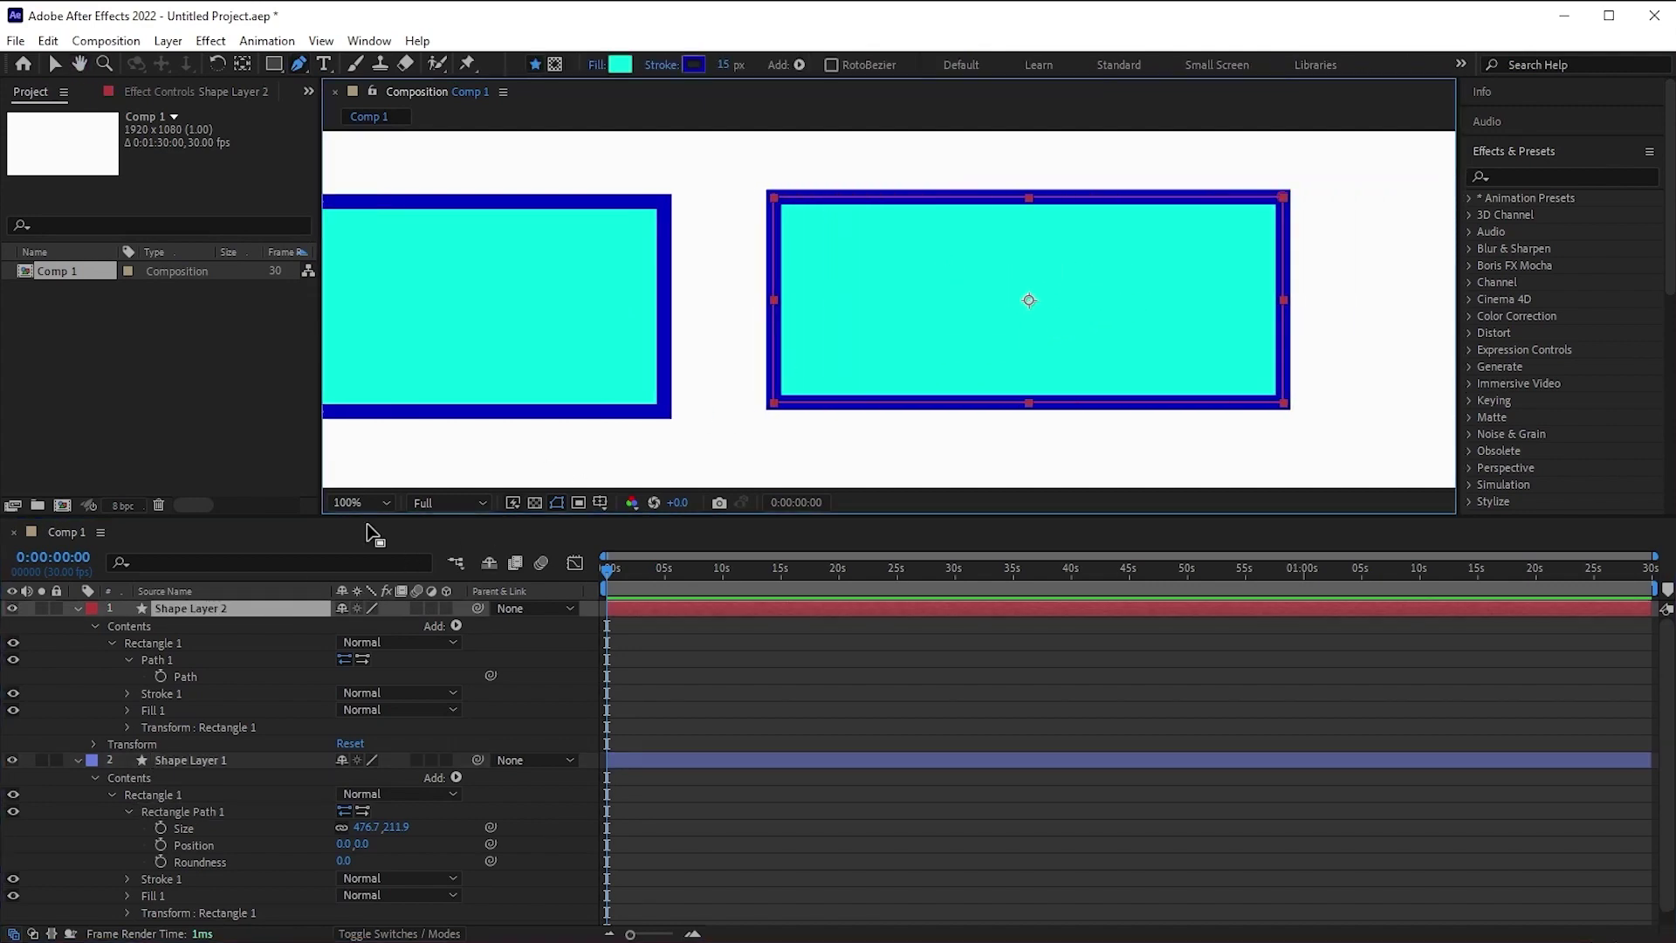
click(165, 658)
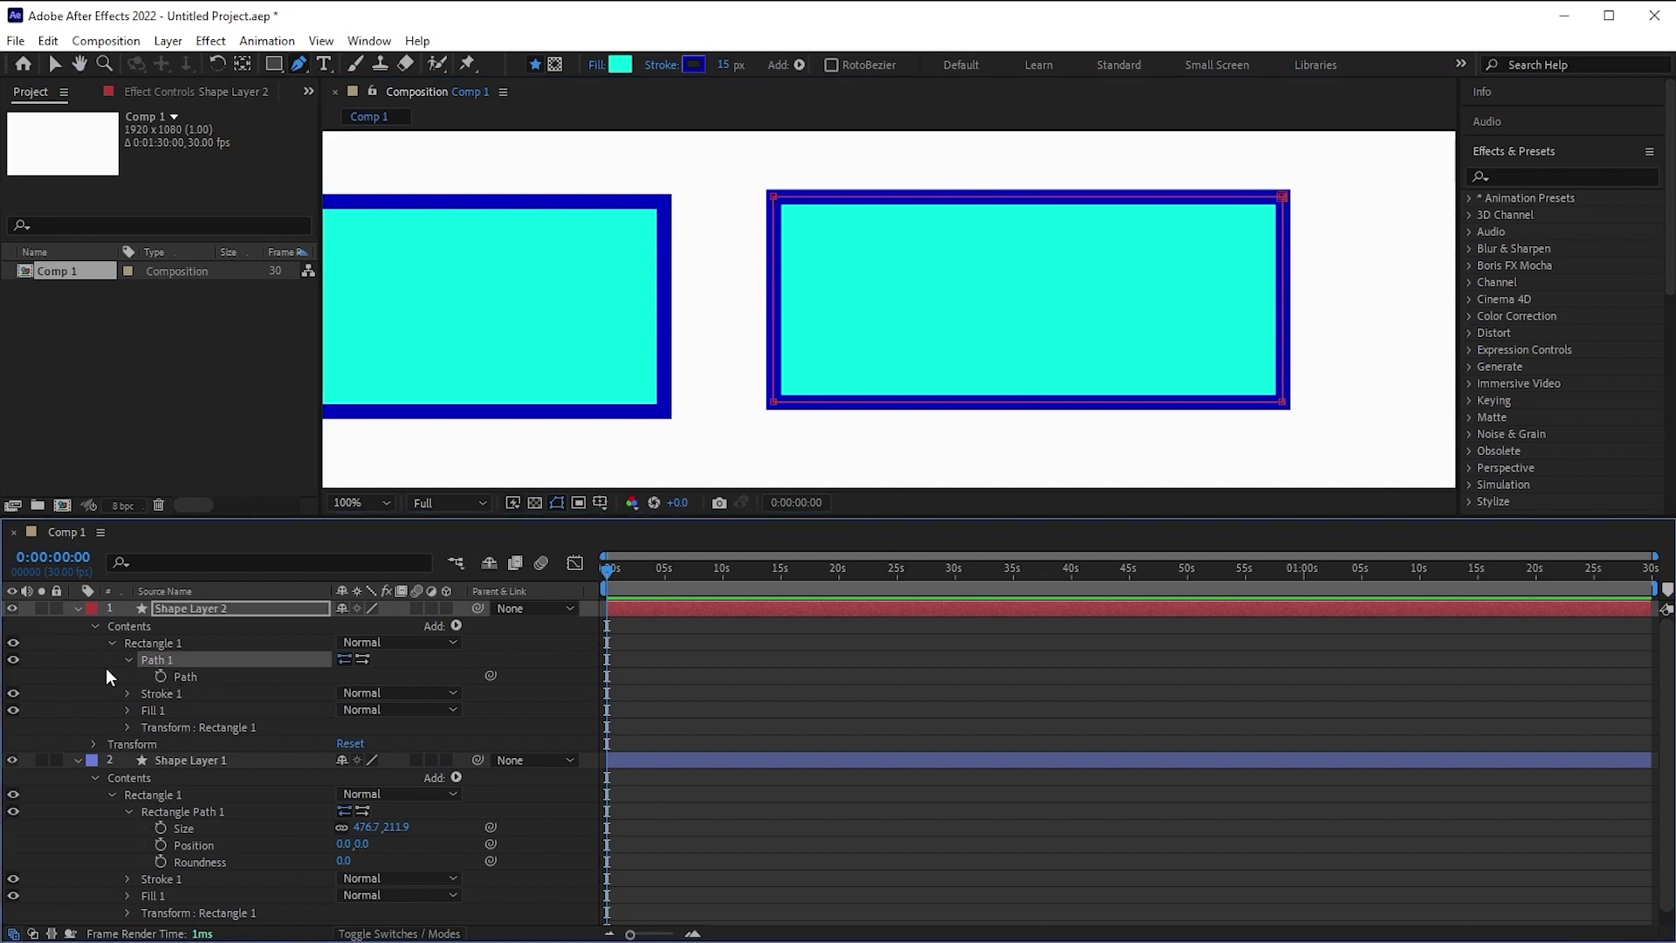
click(187, 677)
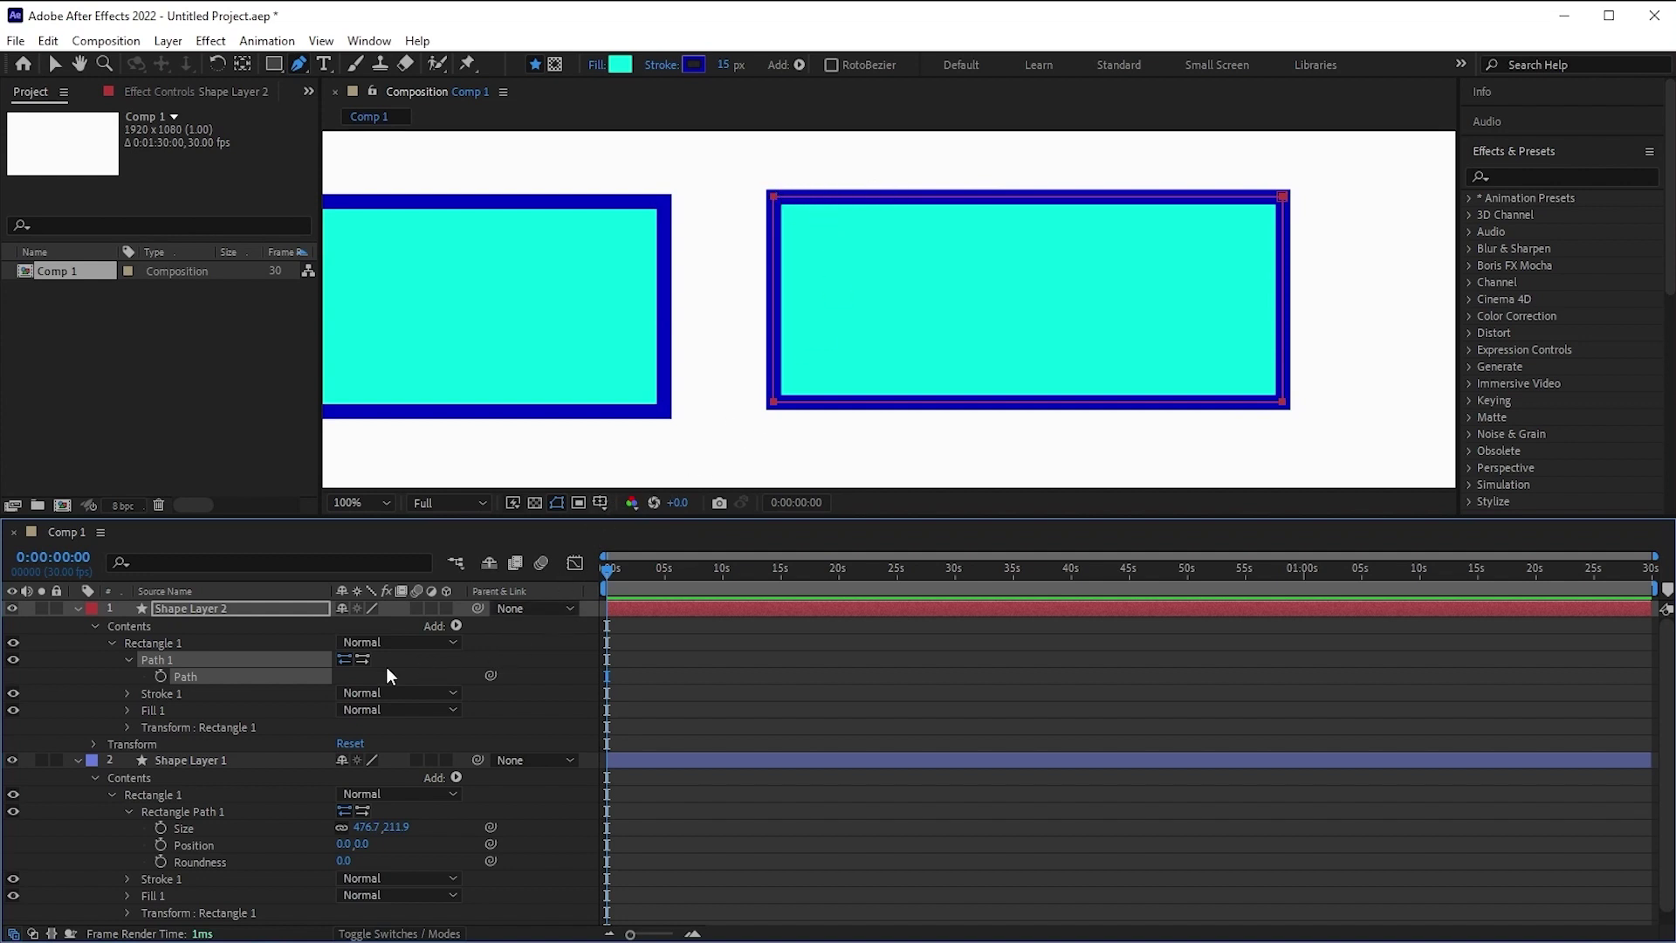
click(505, 707)
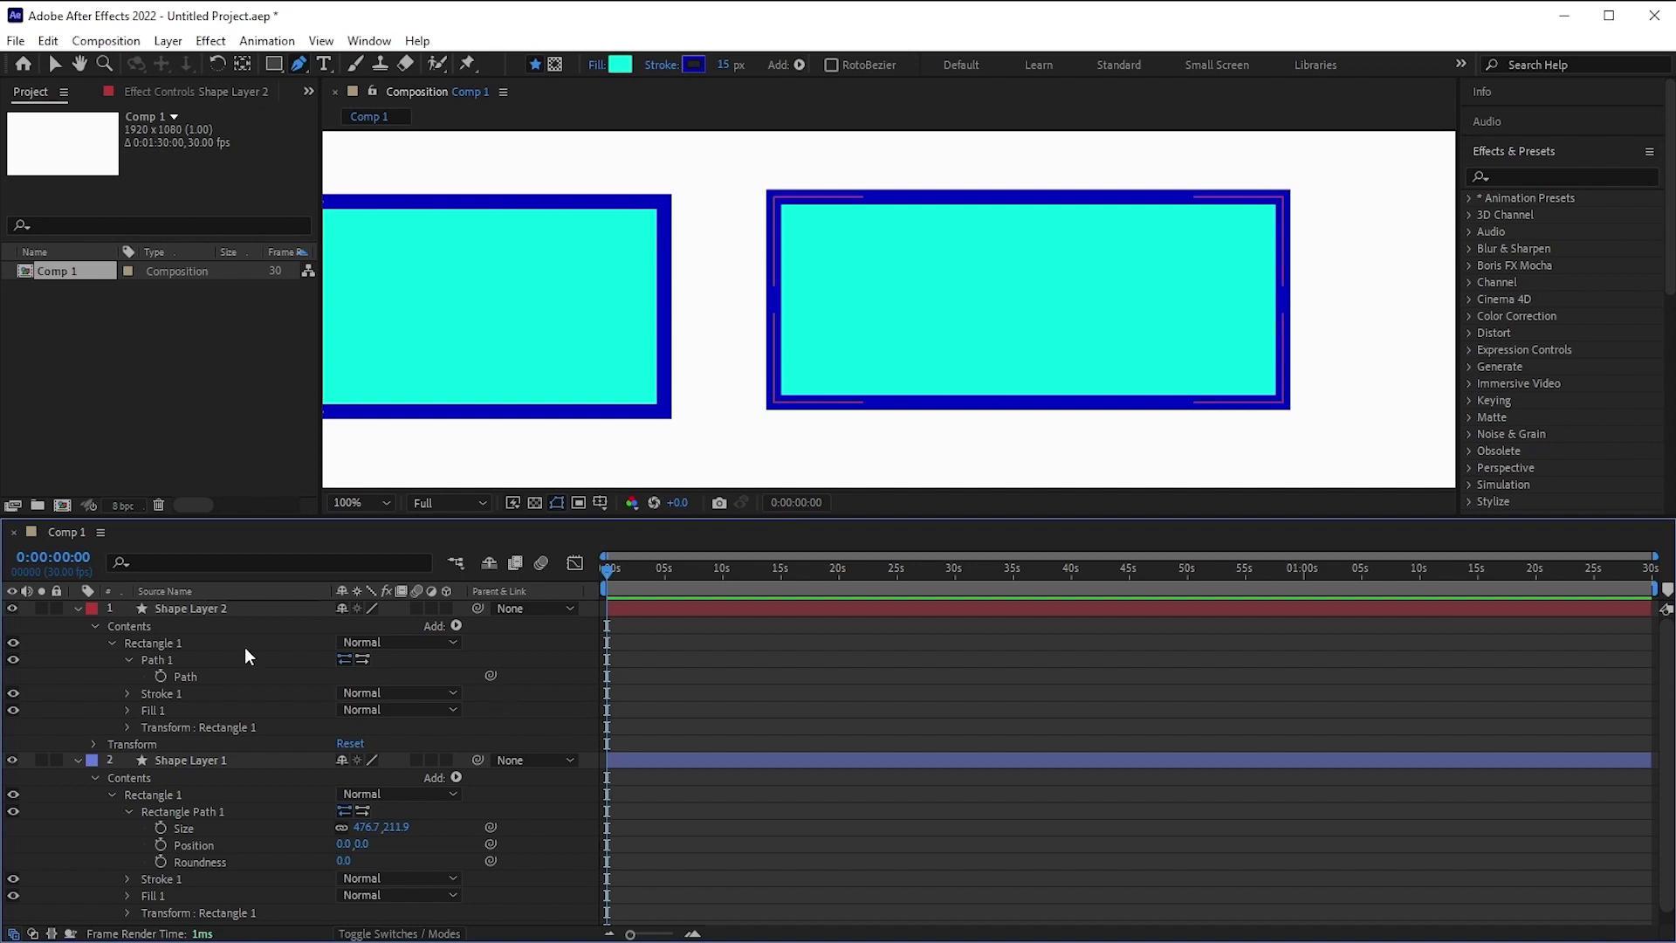
Try moving the upper-left vertex of Shape Layer 2's path inward, and undo the move
click(158, 658)
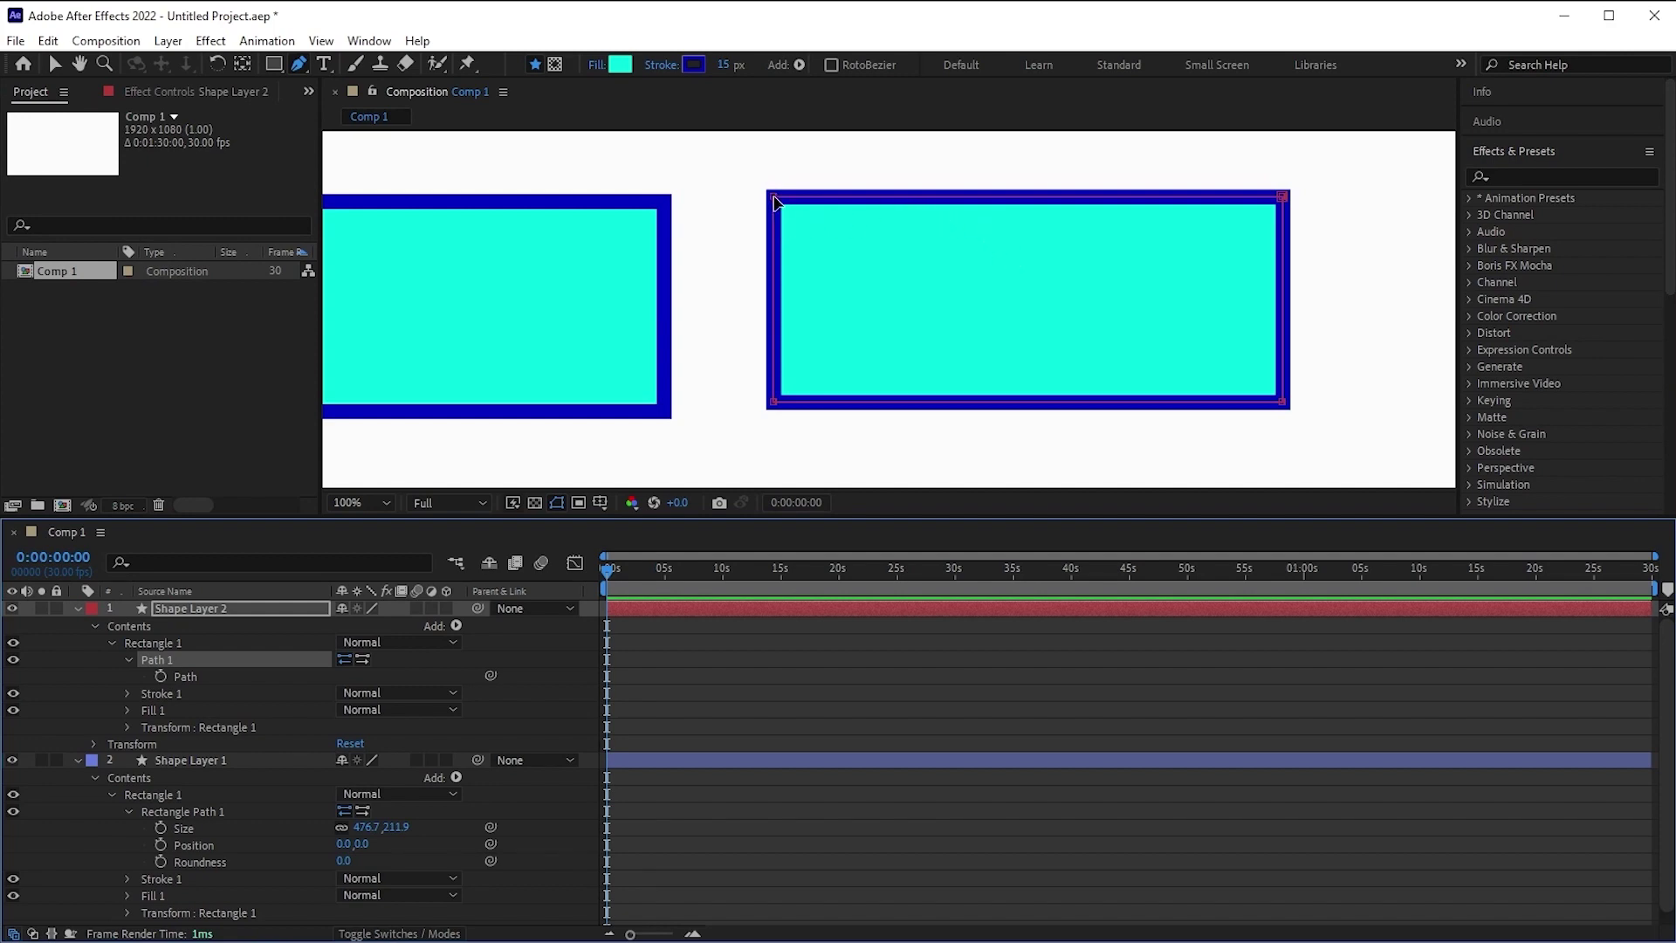
drag(777, 202, 985, 297)
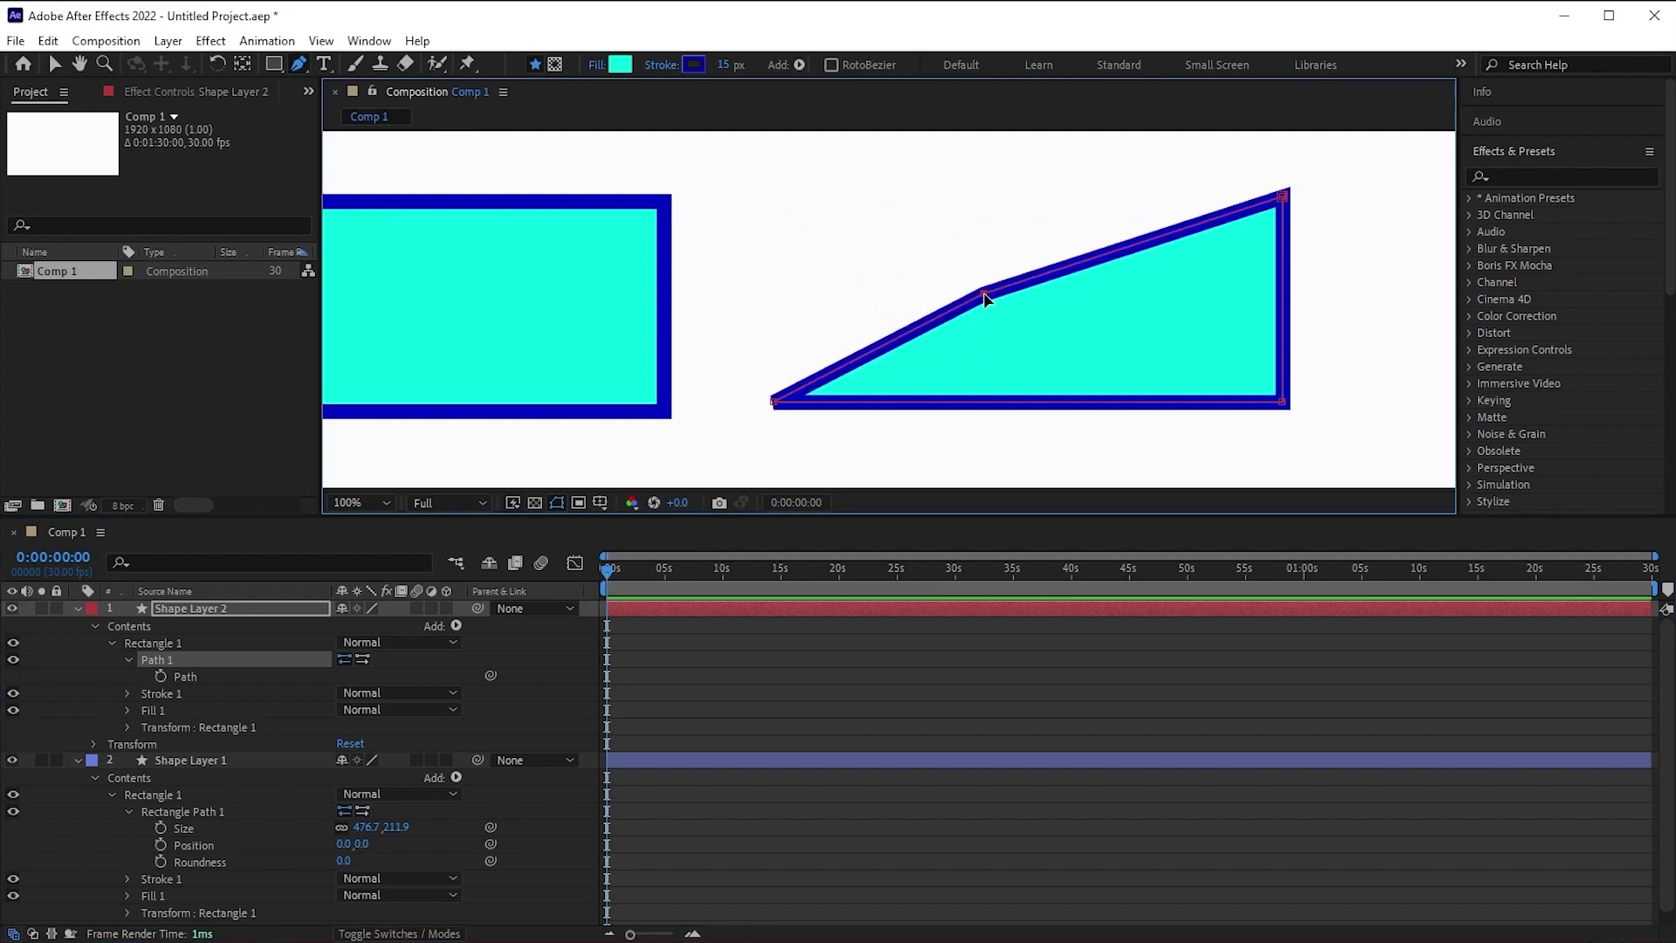
key(ctrl+z)
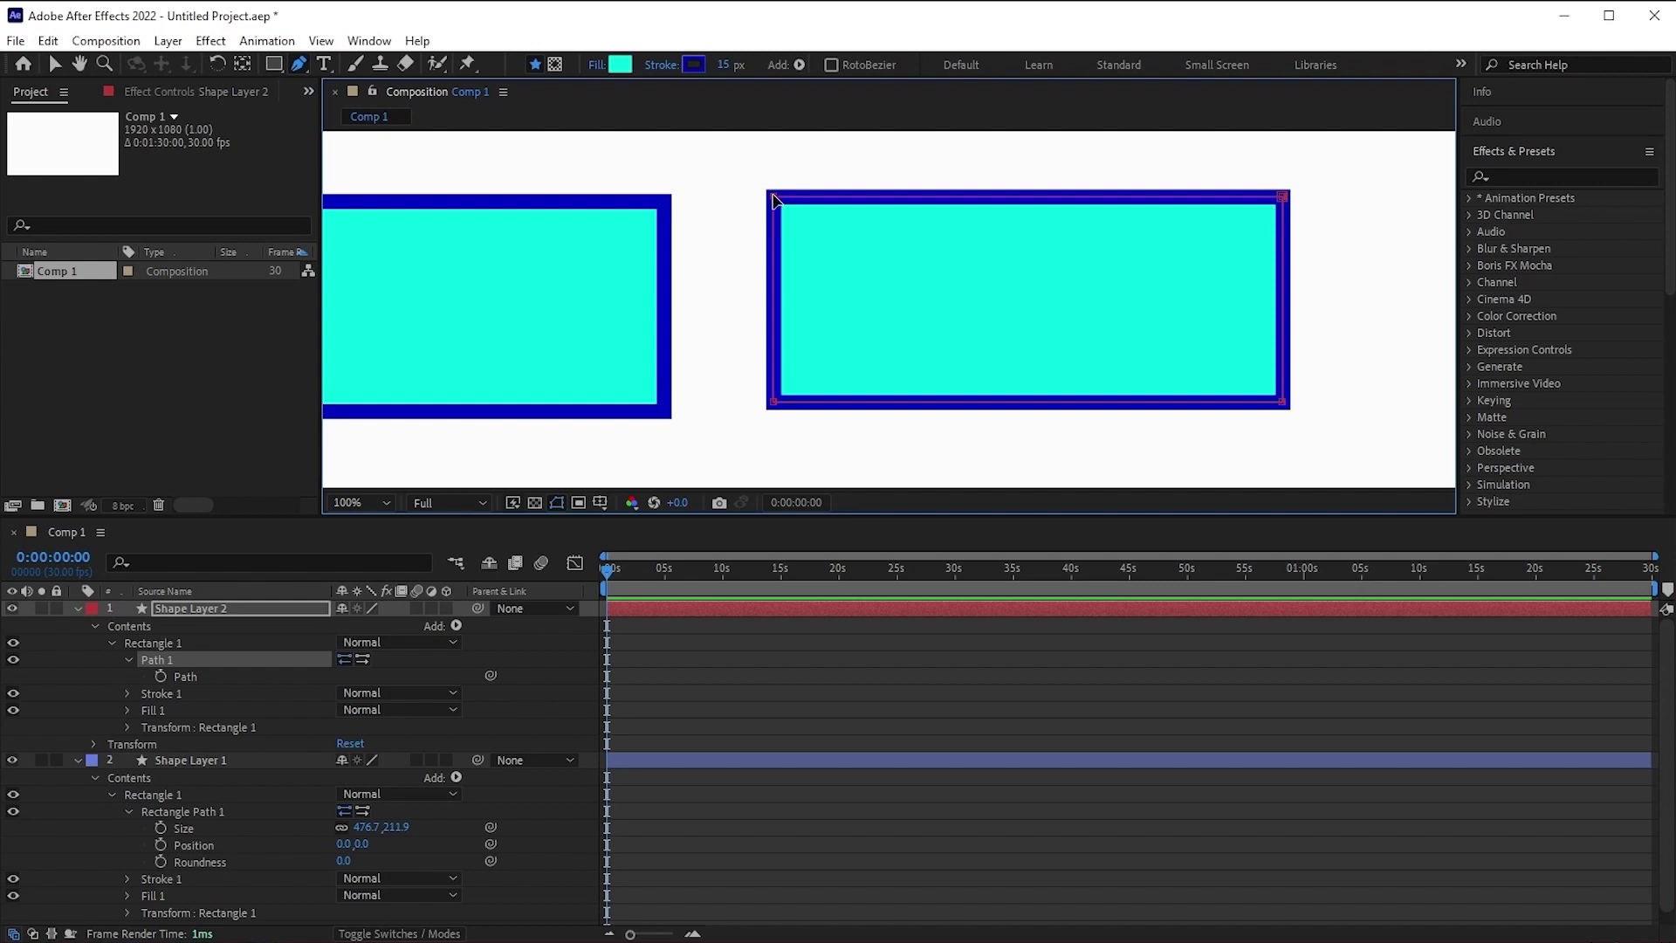
Round the upper-left corner of Shape Layer 2's path by pulling diagonal Bezier handles out of its vertex, and deselect the layer
mouse_move(773, 195)
mouse_down()
mouse_move(813, 185)
mouse_move(774, 229)
mouse_move(721, 229)
mouse_move(700, 274)
mouse_move(677, 259)
mouse_up()
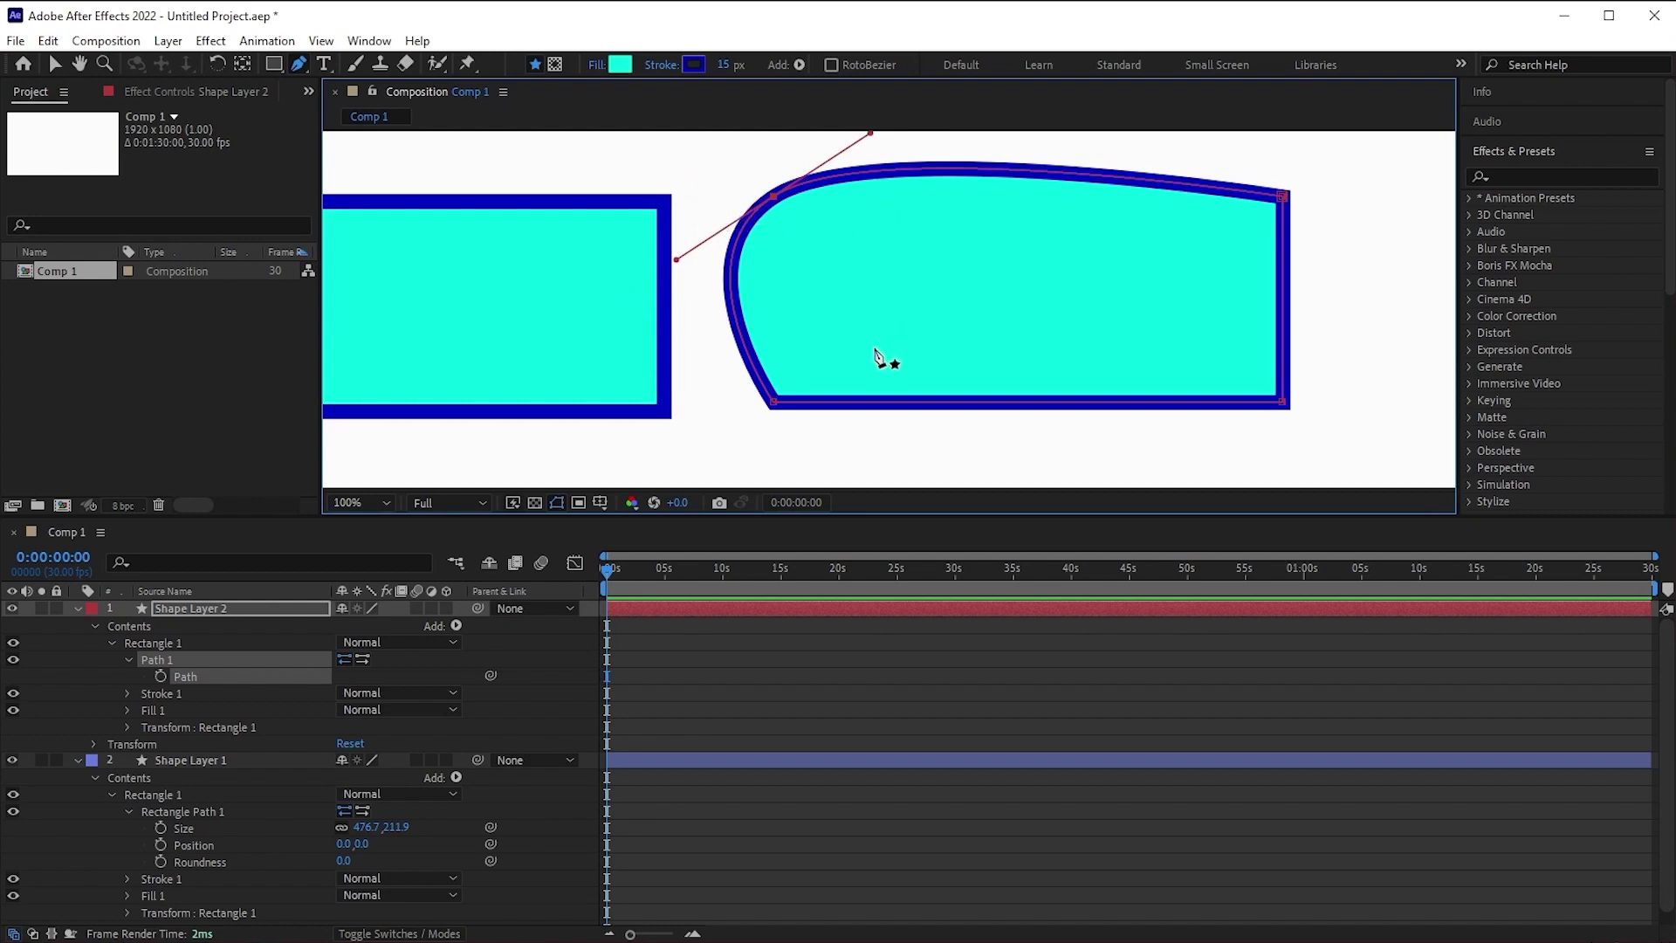
click(523, 687)
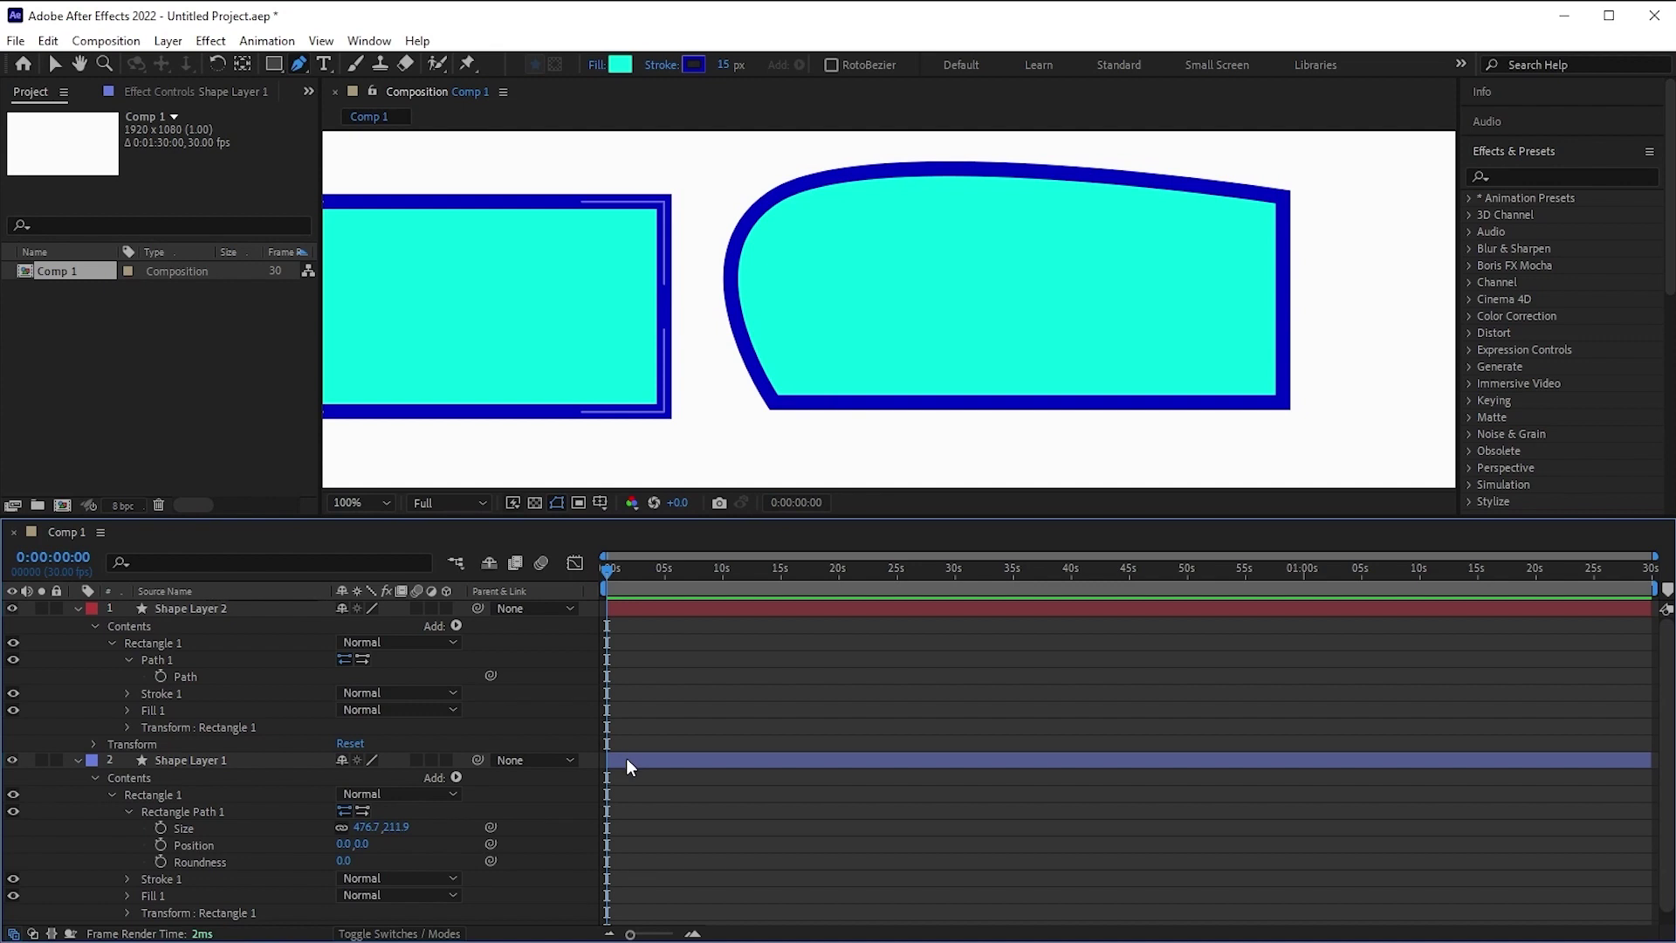
Convert Shape Layer 1's Rectangle Path 1 to a Bezier path
click(200, 810)
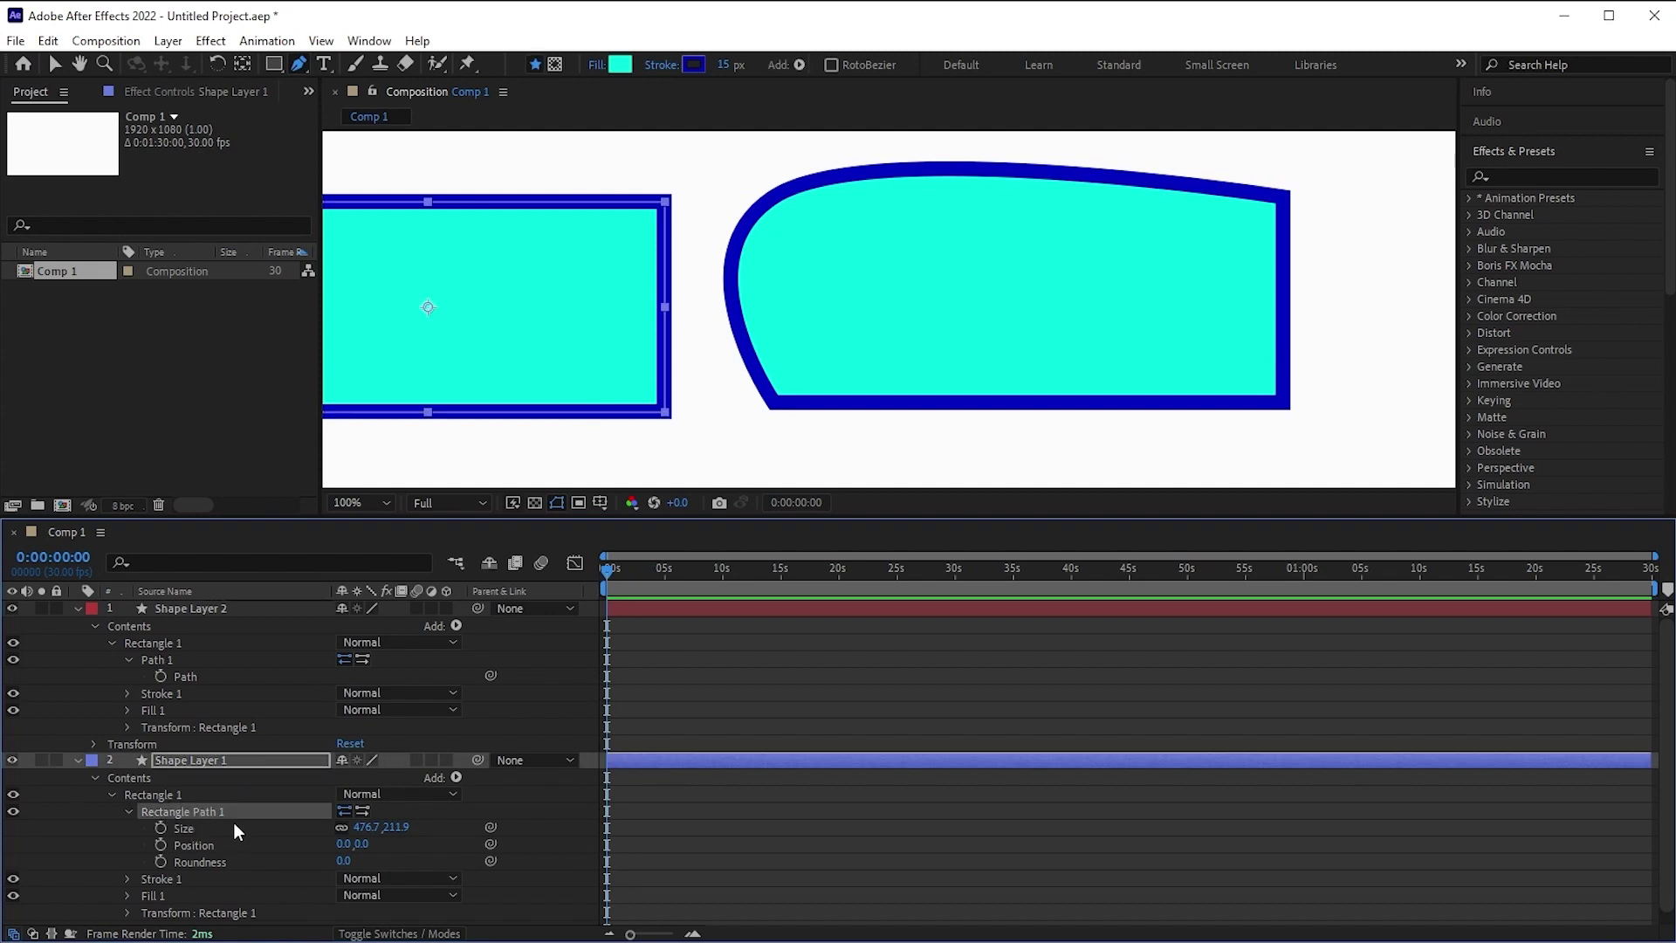
right_click(257, 816)
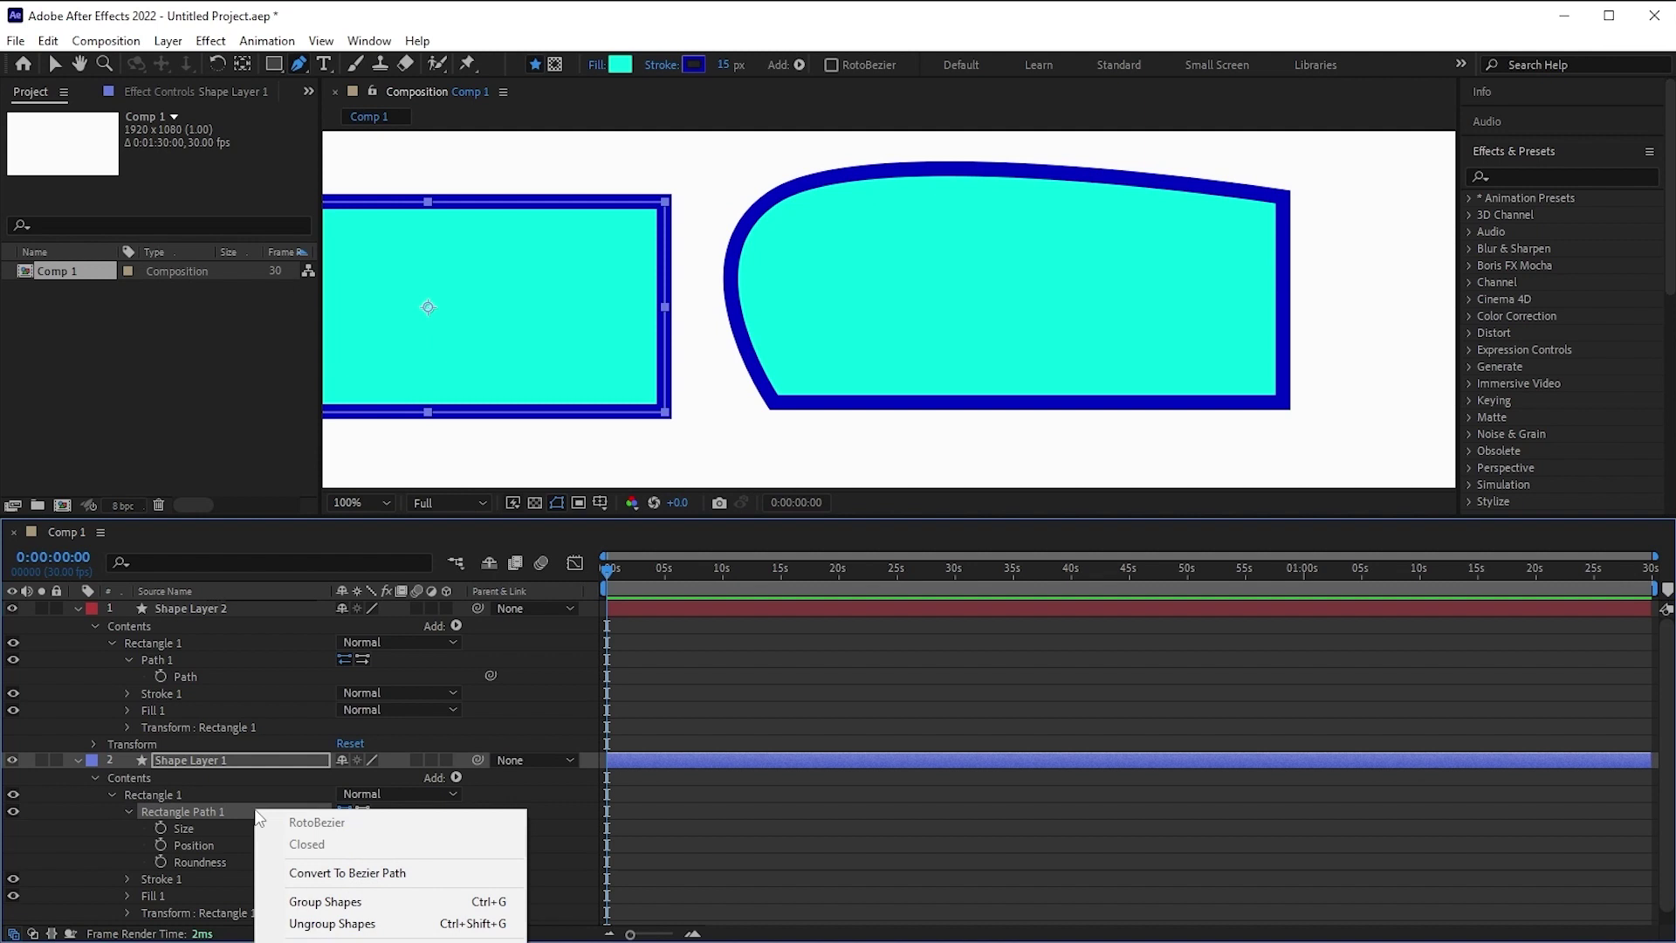
click(352, 873)
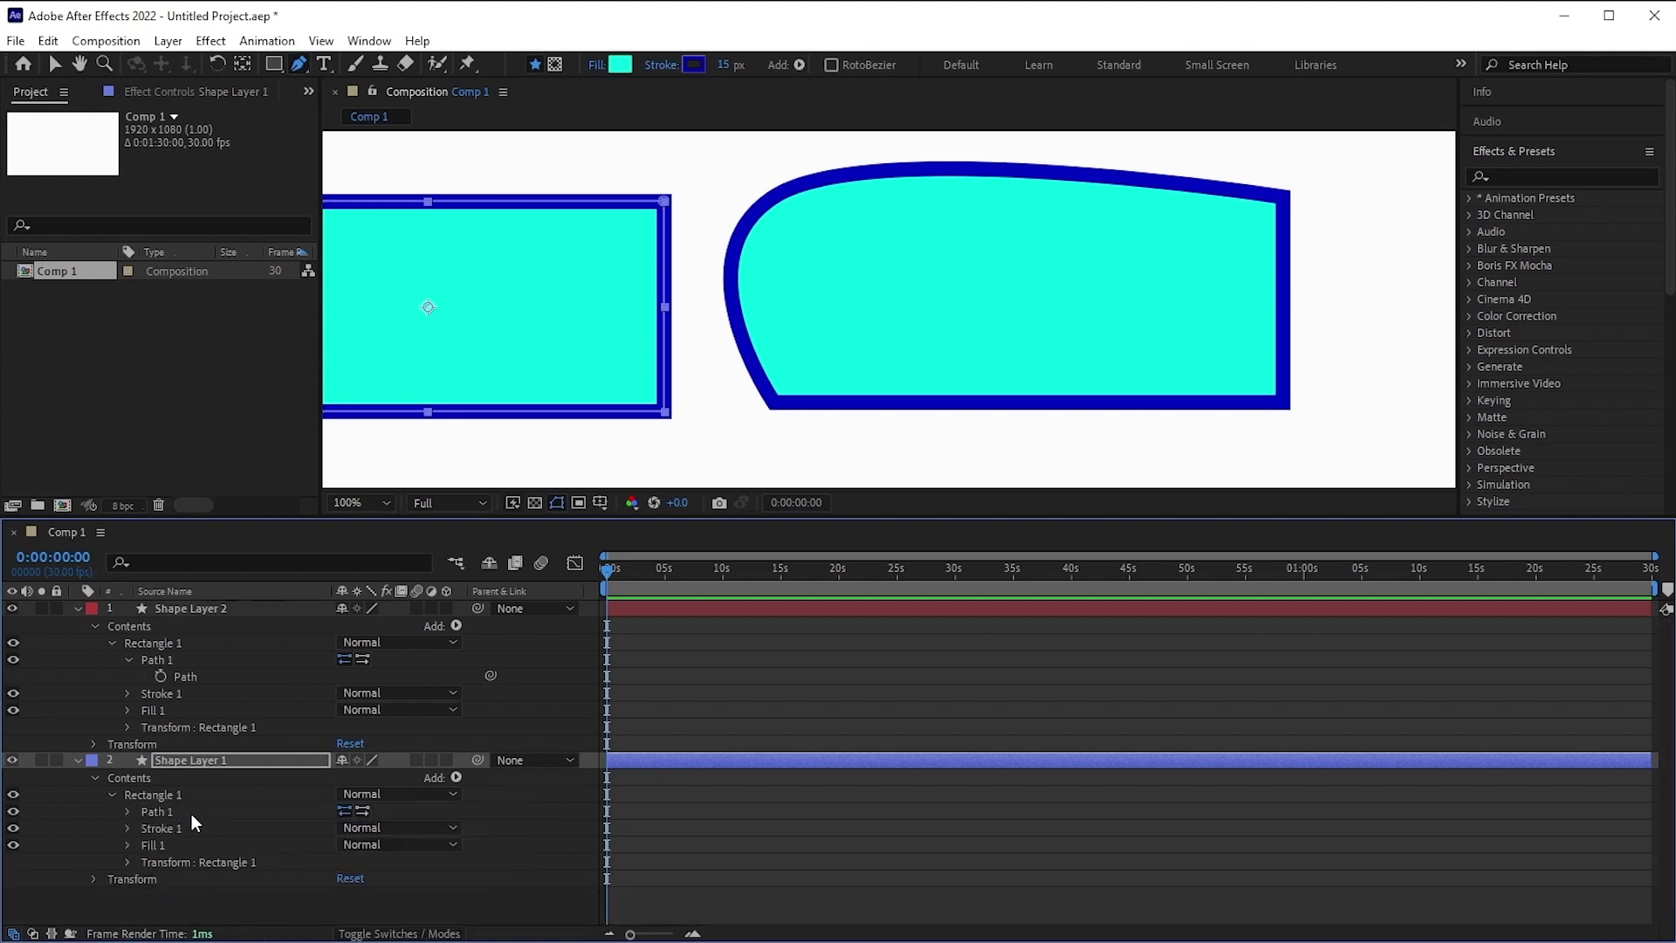
Reveal the Path property of Shape Layer 1's Path 1 and move the path's lower-left vertex diagonally inward toward the rectangle's centre
click(128, 811)
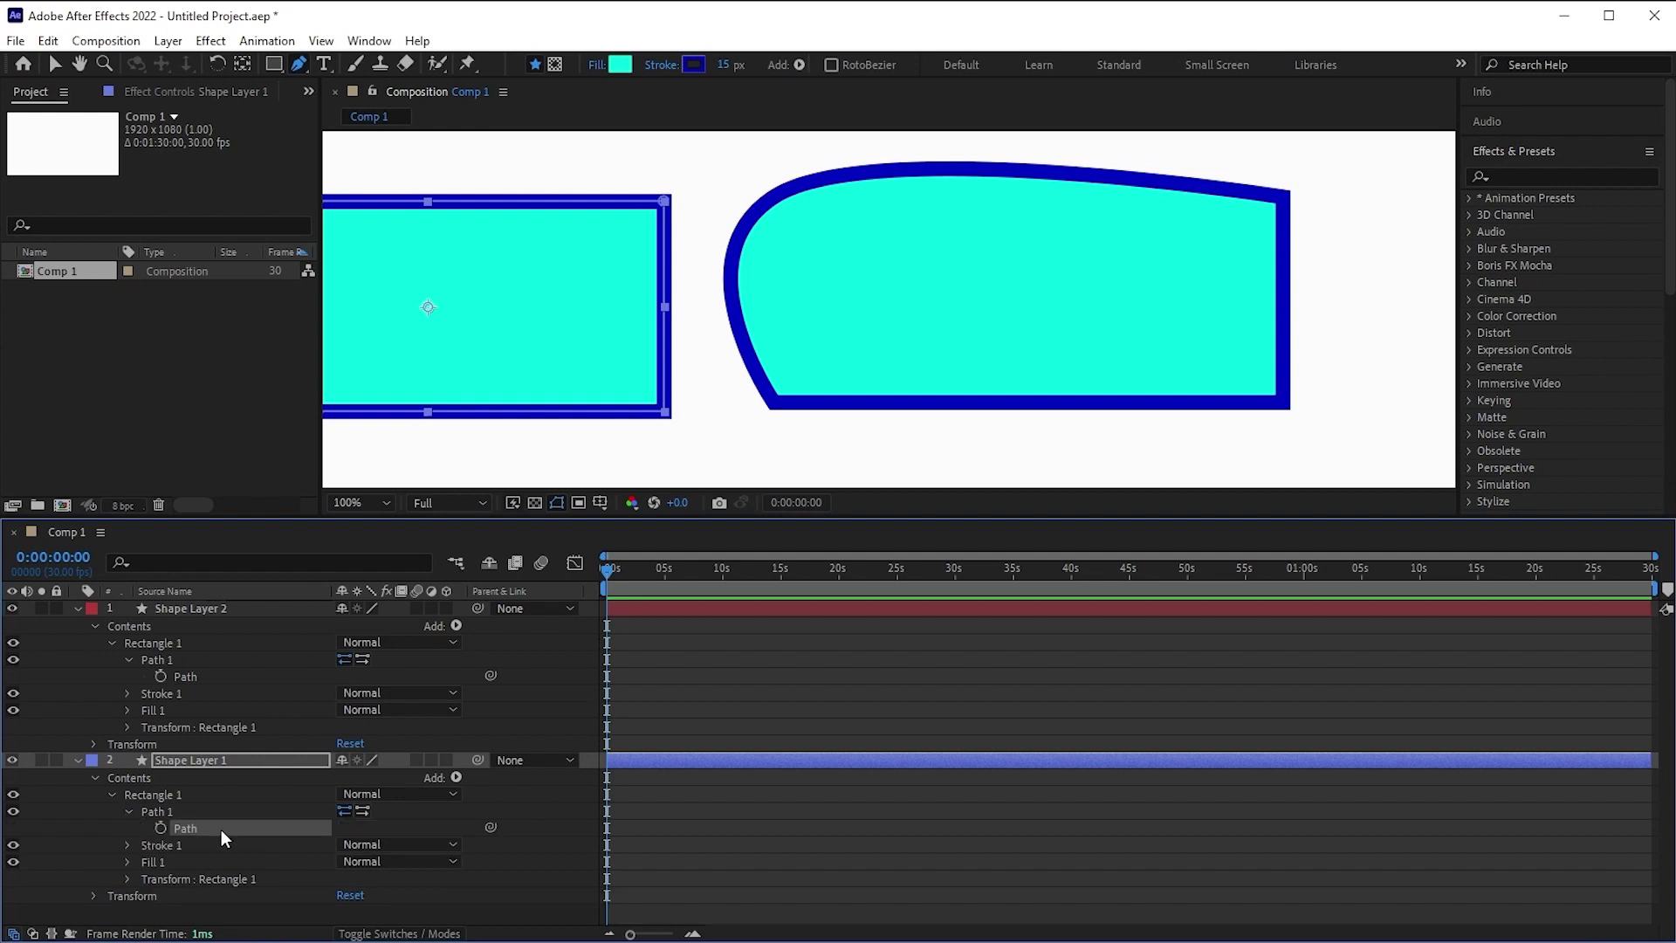
key(h)
drag(573, 419, 967, 412)
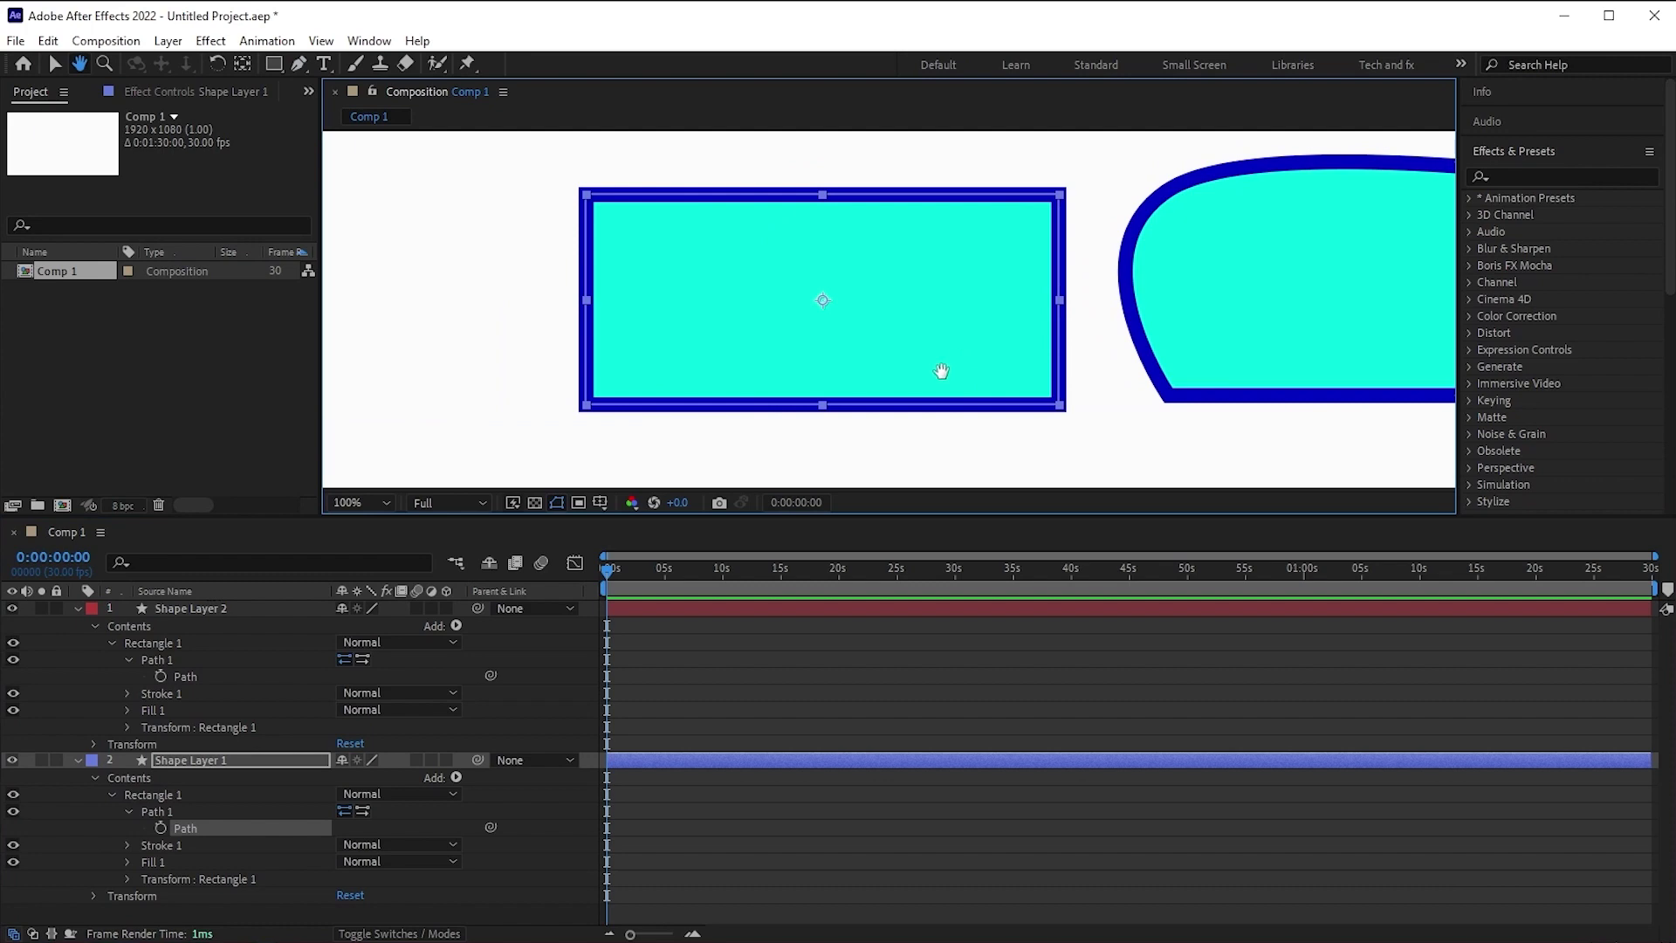
key(g)
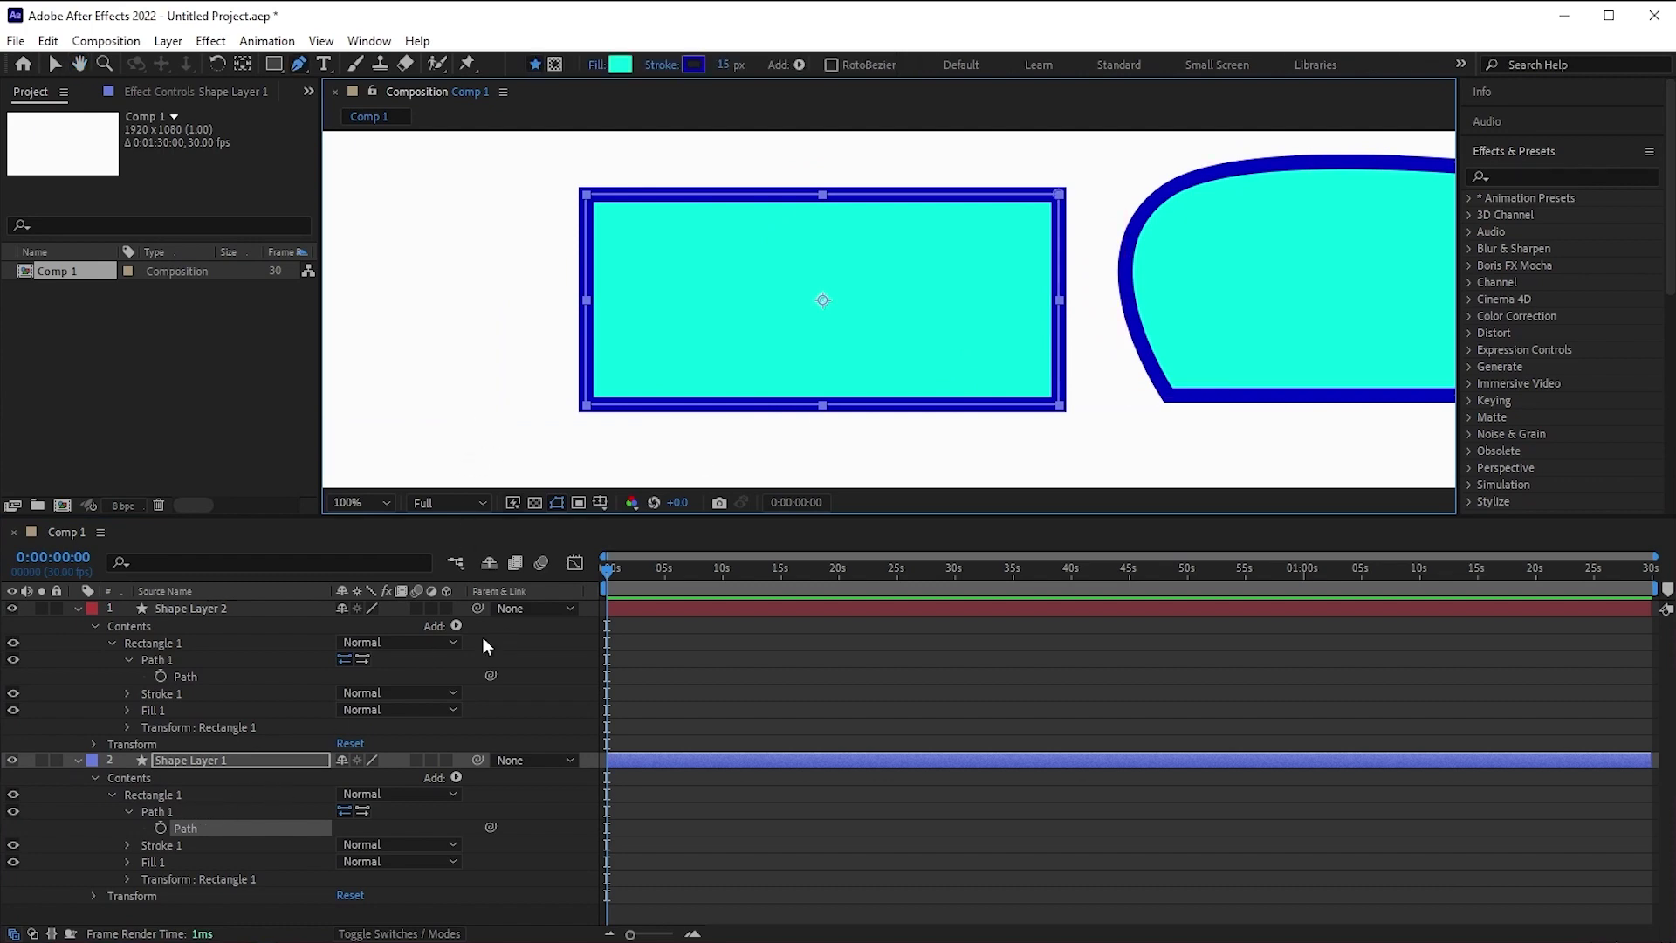
click(102, 826)
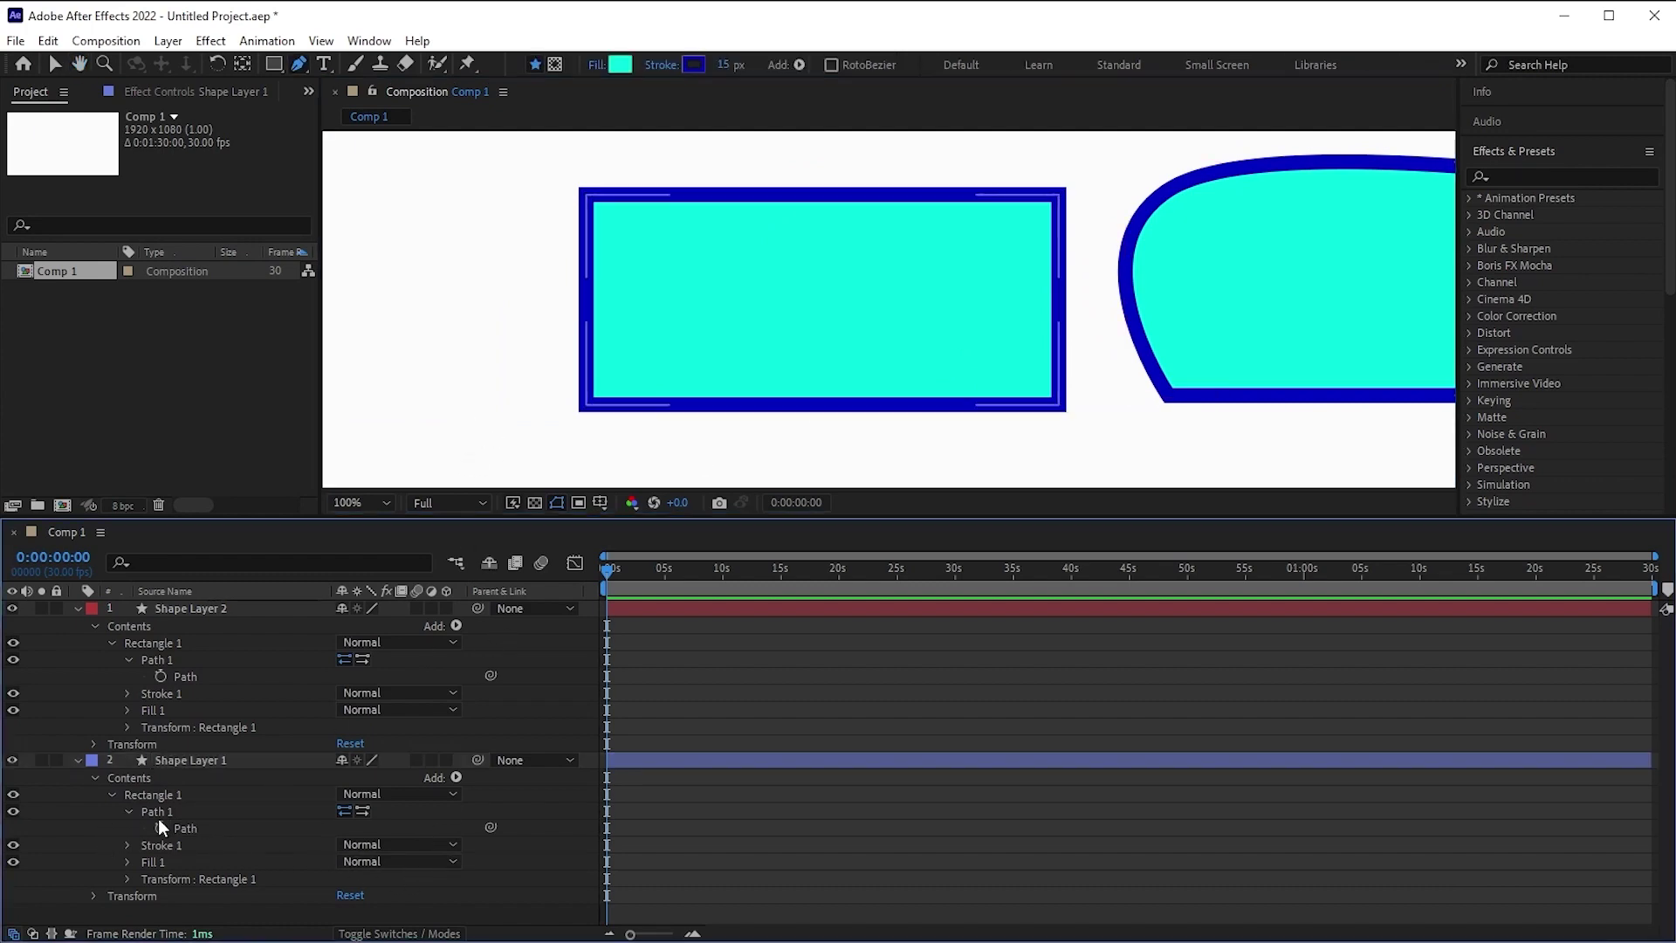
click(148, 810)
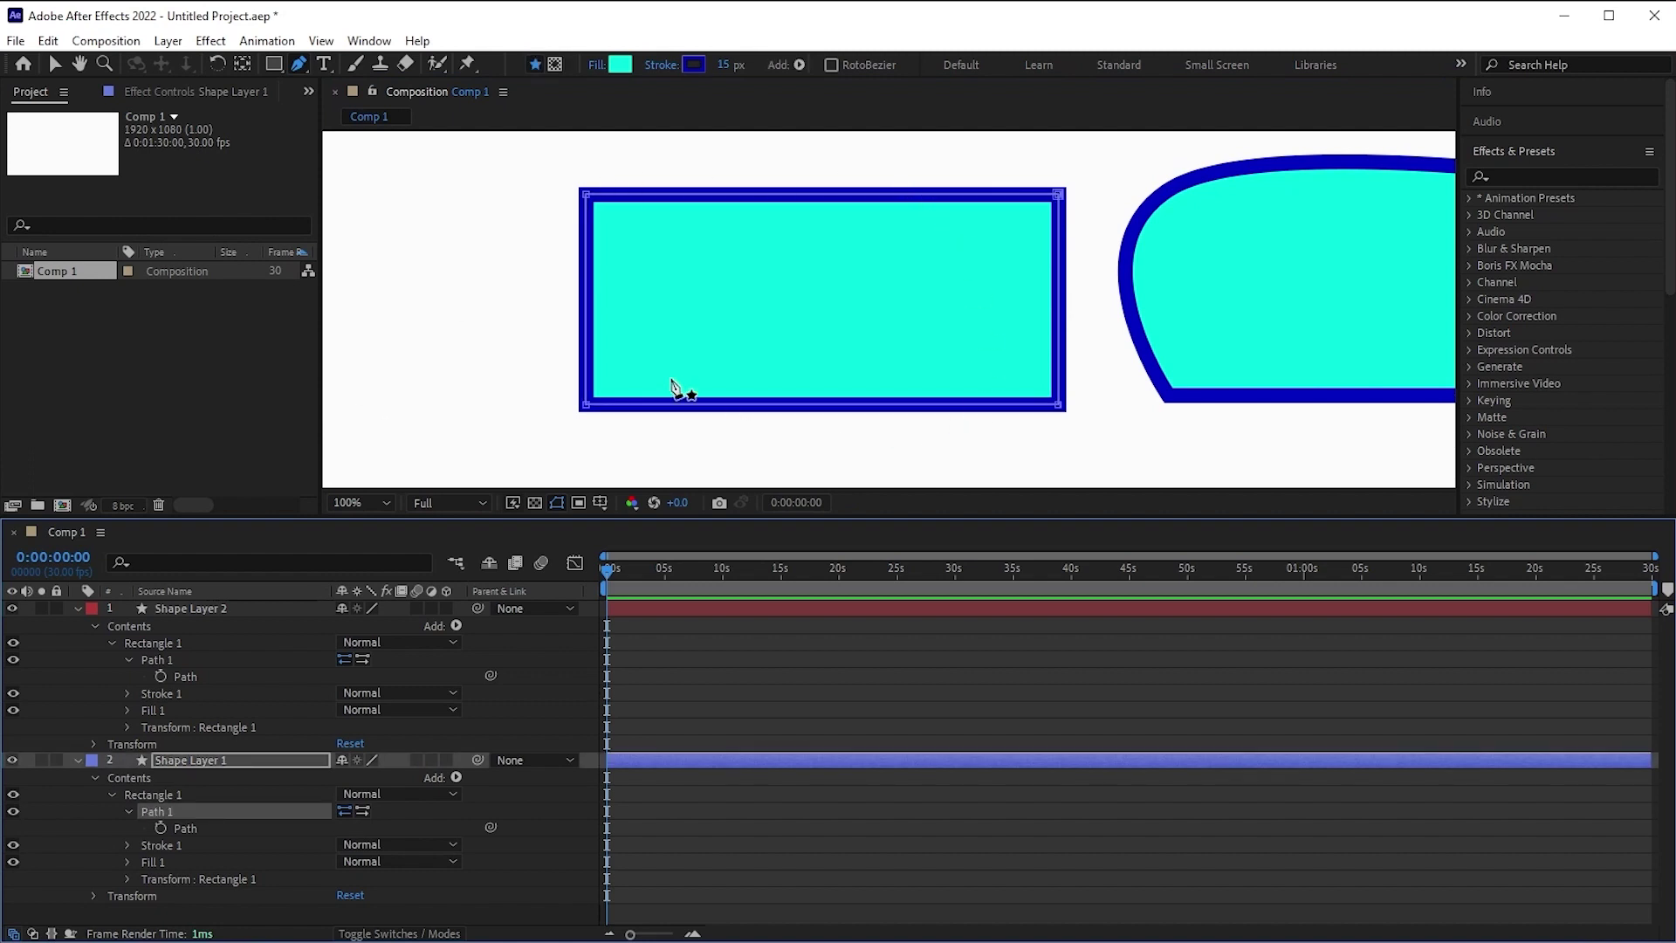
click(585, 408)
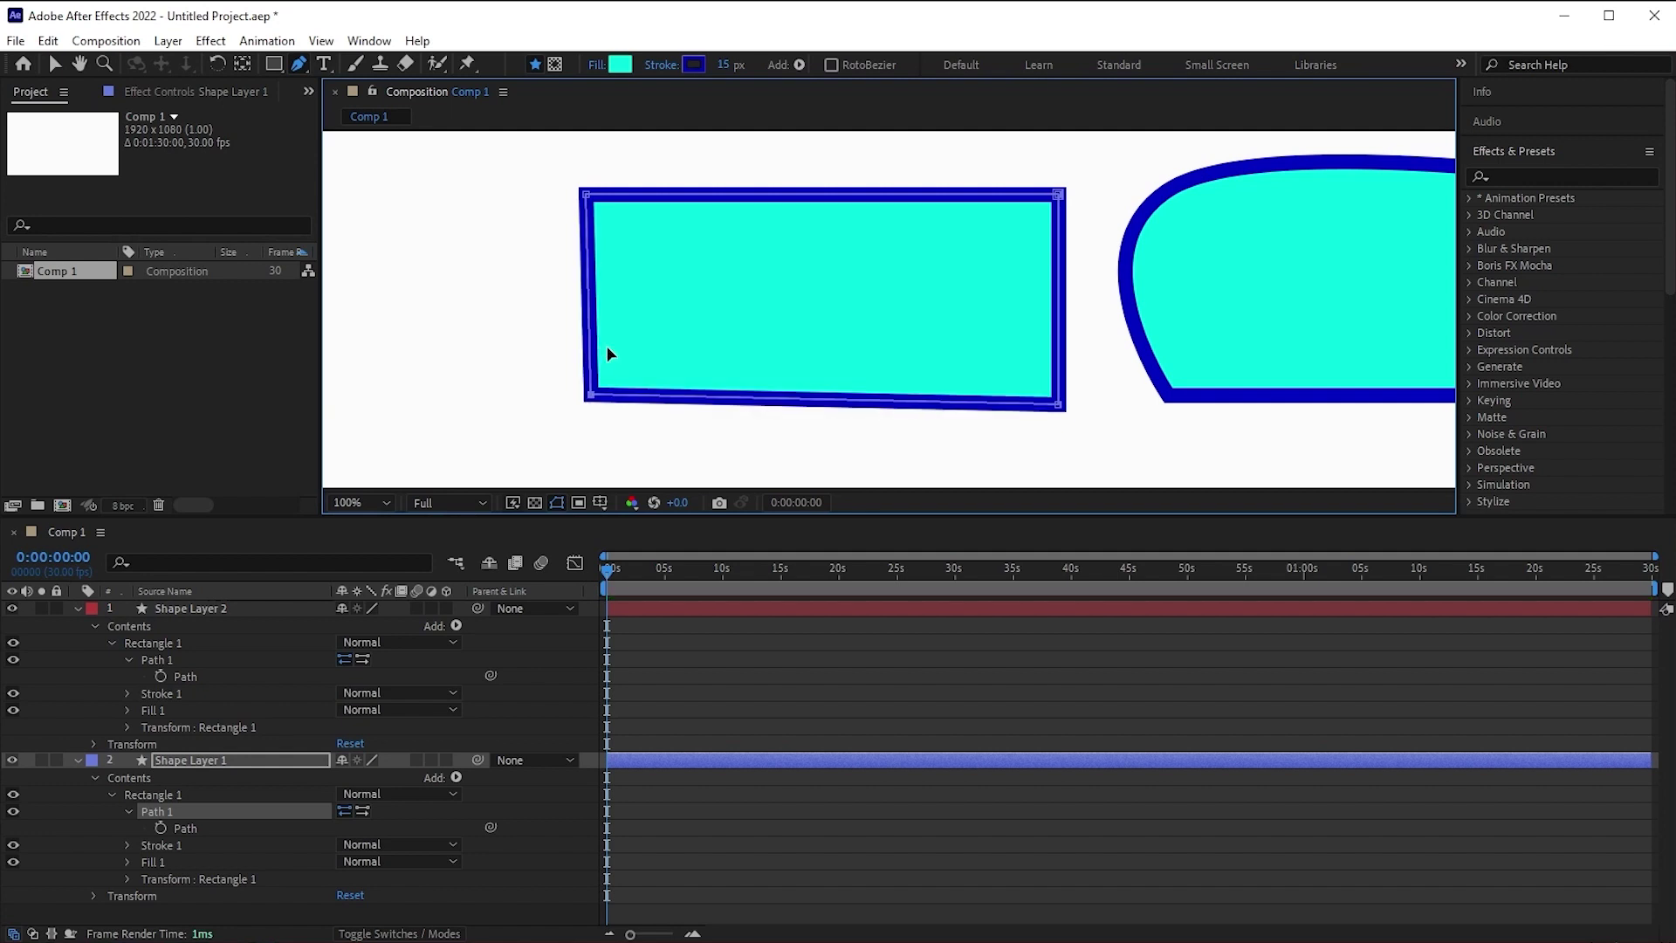
drag(585, 408, 738, 291)
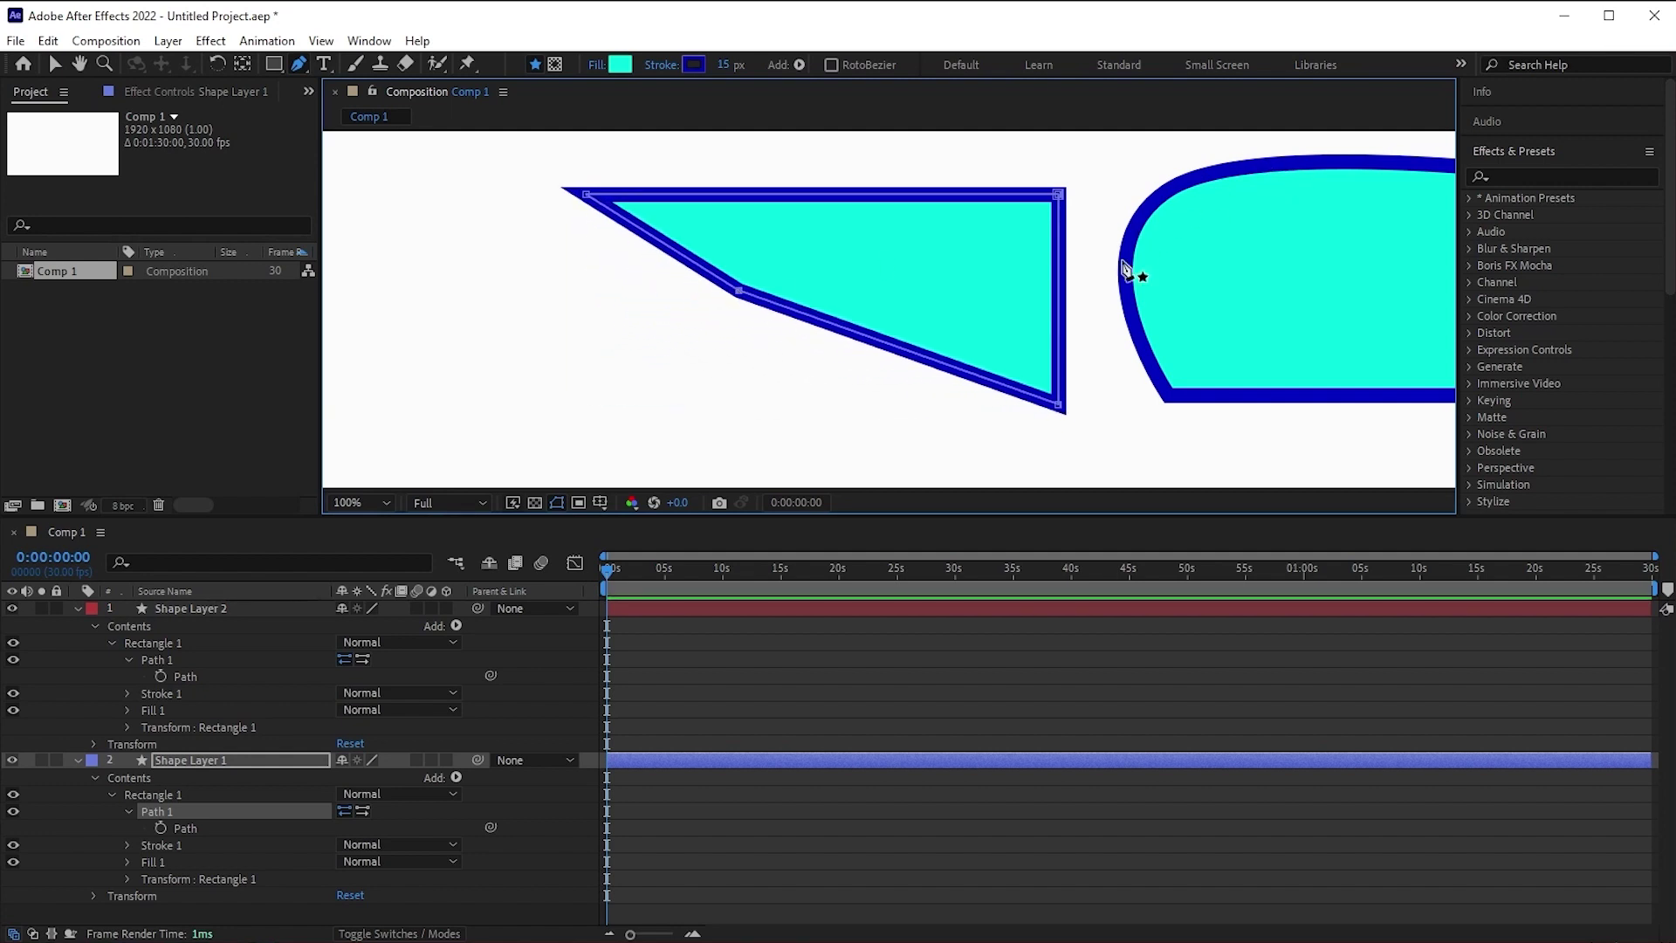